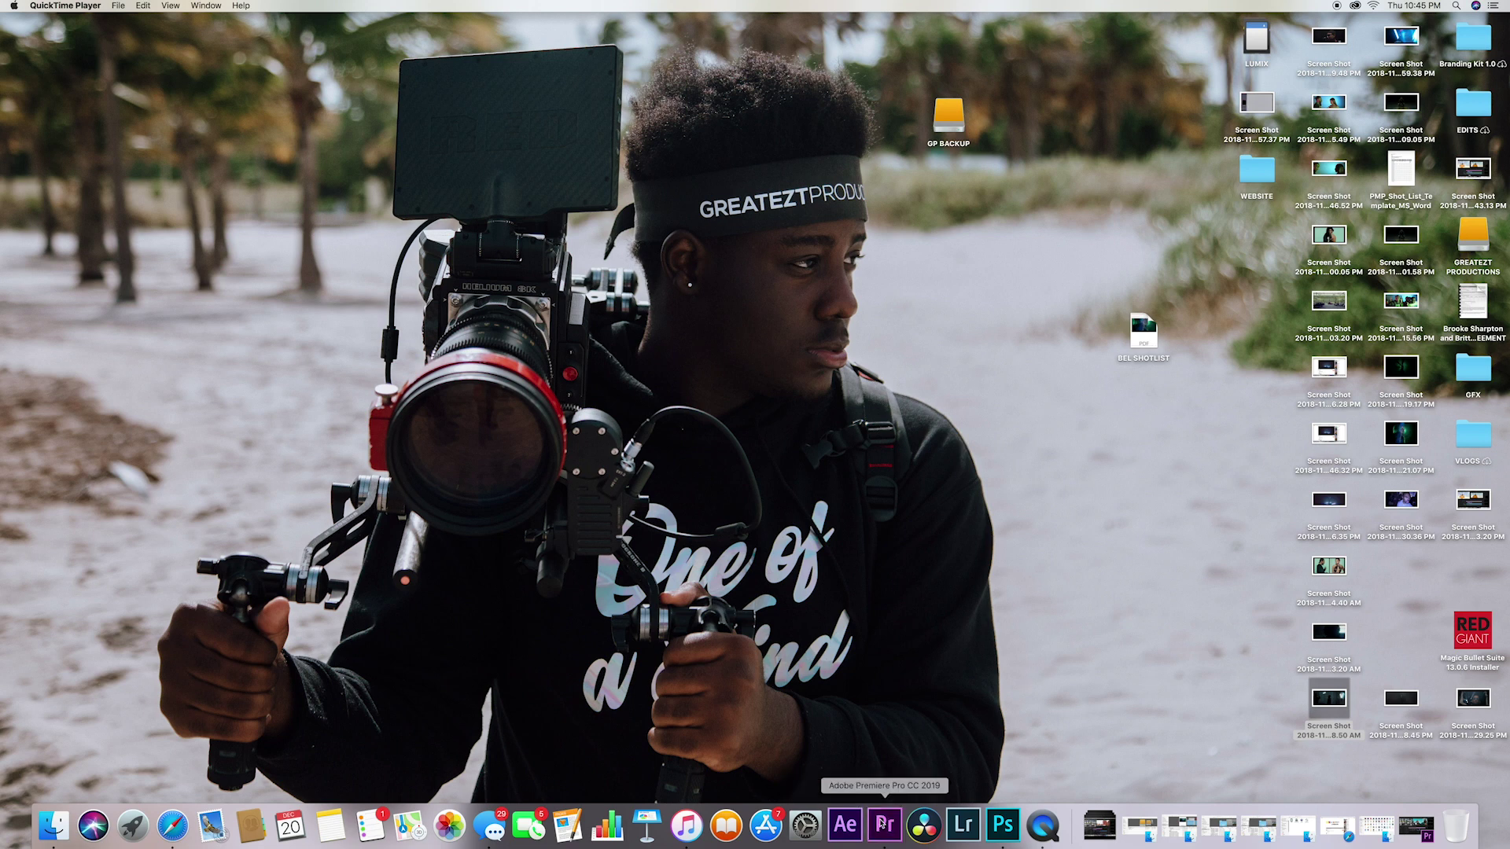
- Bring the music-video project forward and preview the sequence from 00:00:22:10, adjusting system volume
click(885, 824)
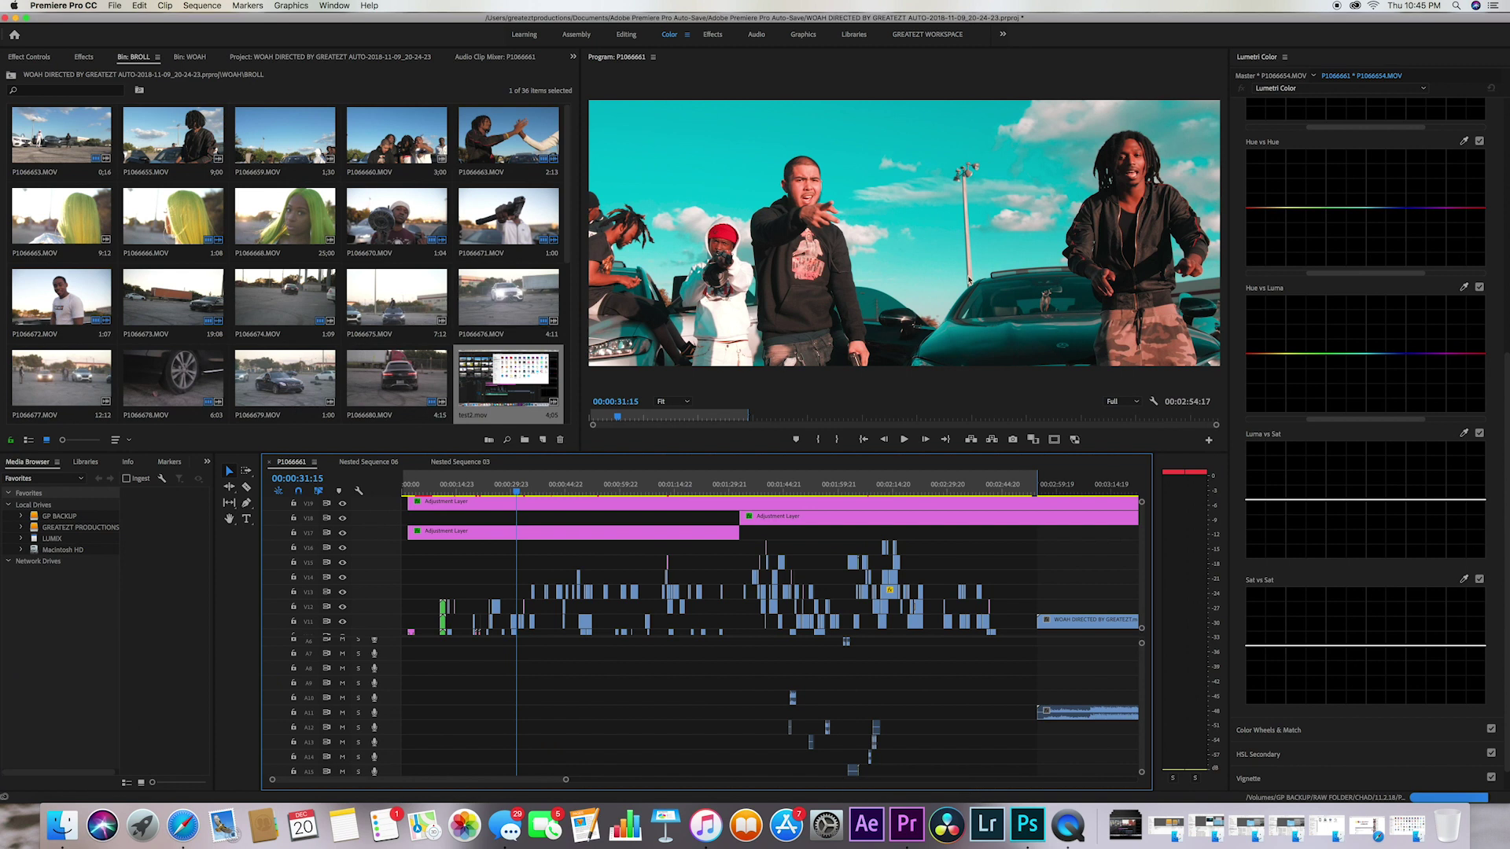
click(483, 492)
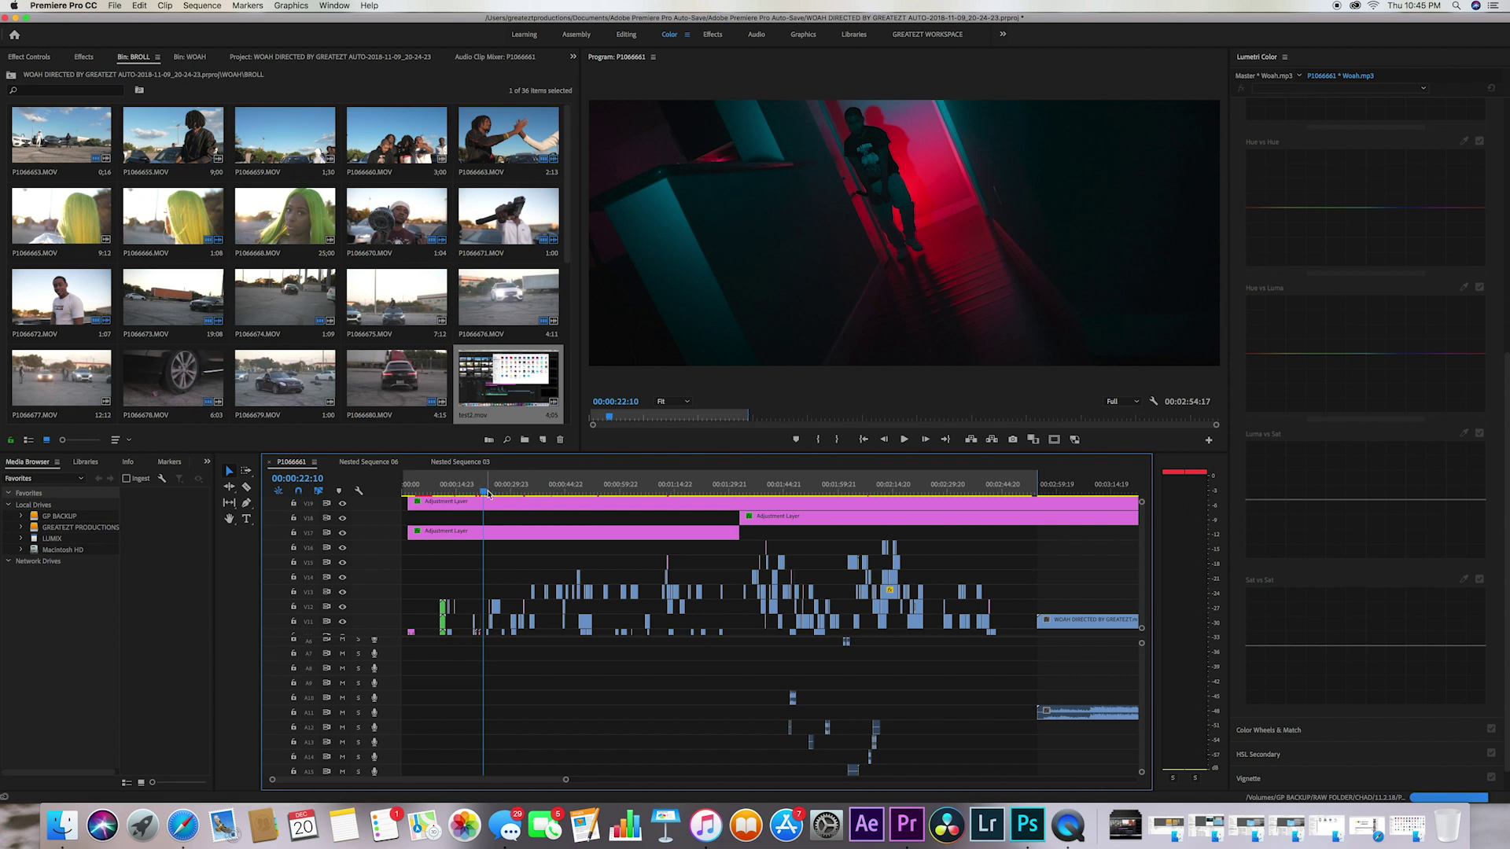
key(XF86AudioRaiseVolume)
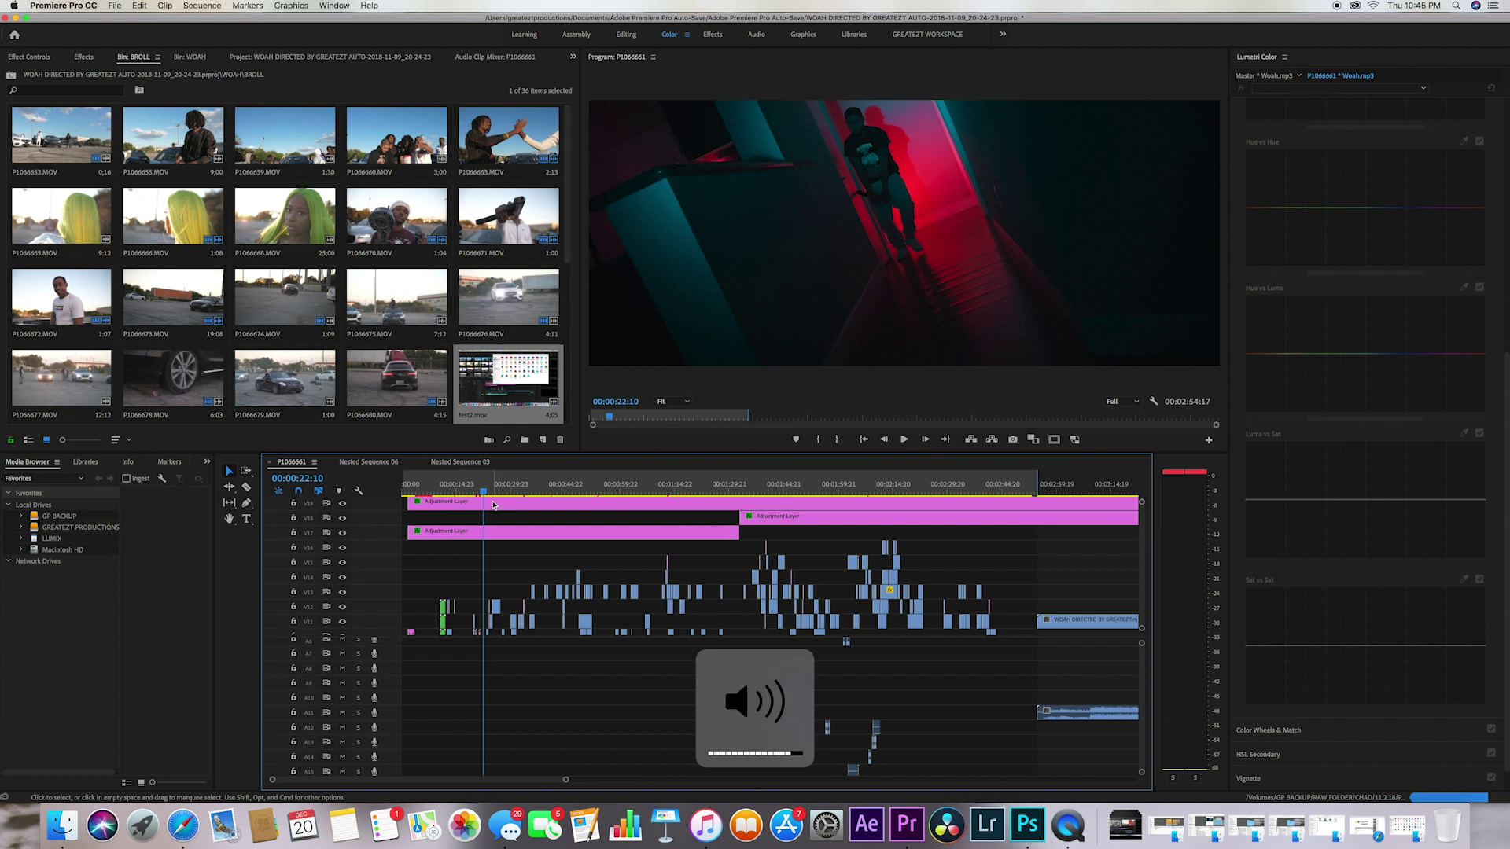
key(XF86AudioMute)
key(space)
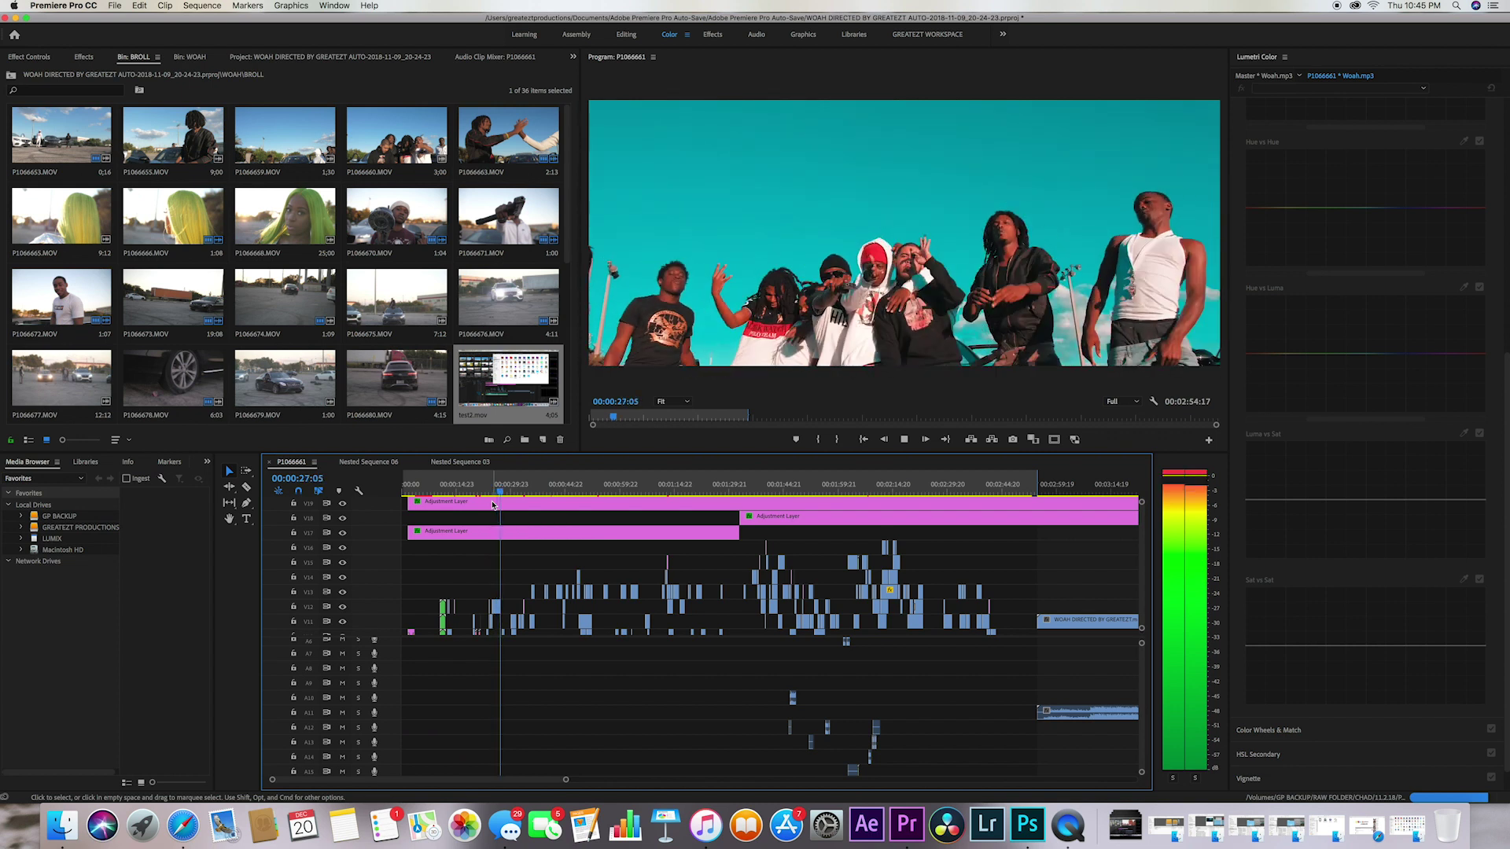
key(space)
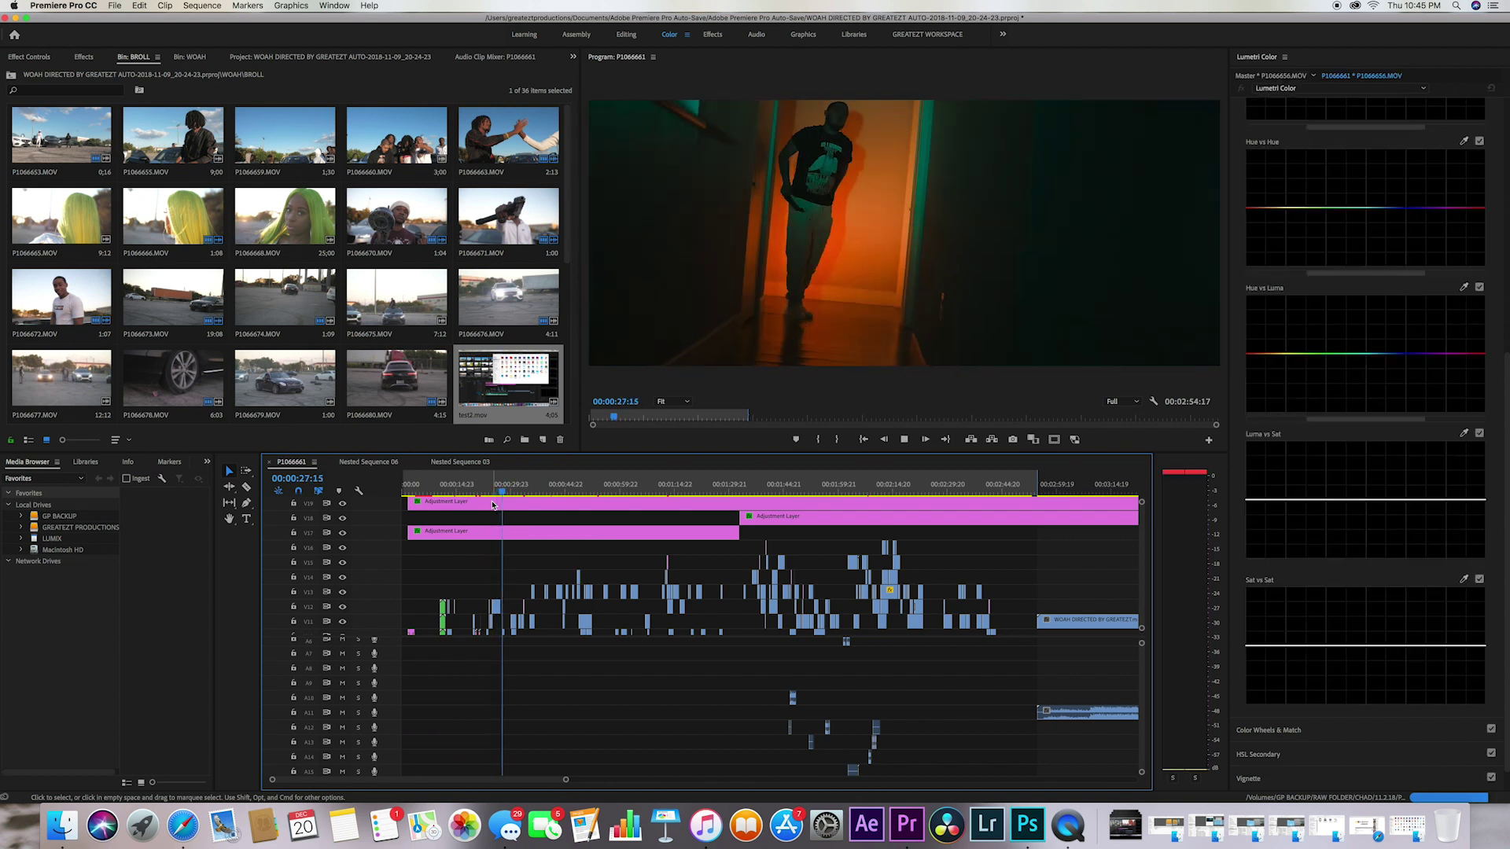
- Park the playhead at 00:00:22:22 and reach the File > Export menu
click(487, 493)
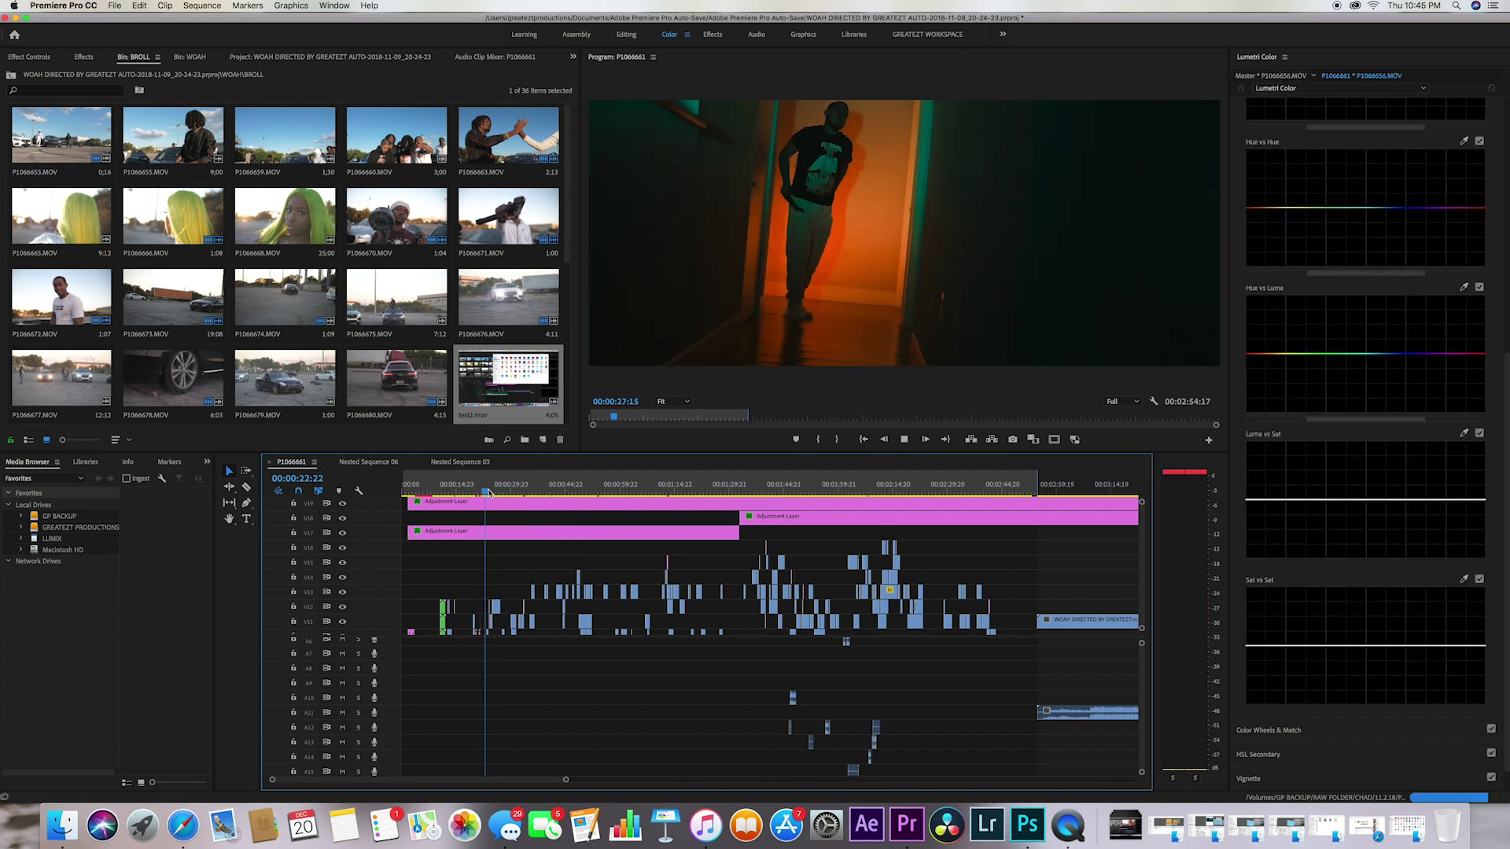
click(114, 6)
mouse_move(160, 322)
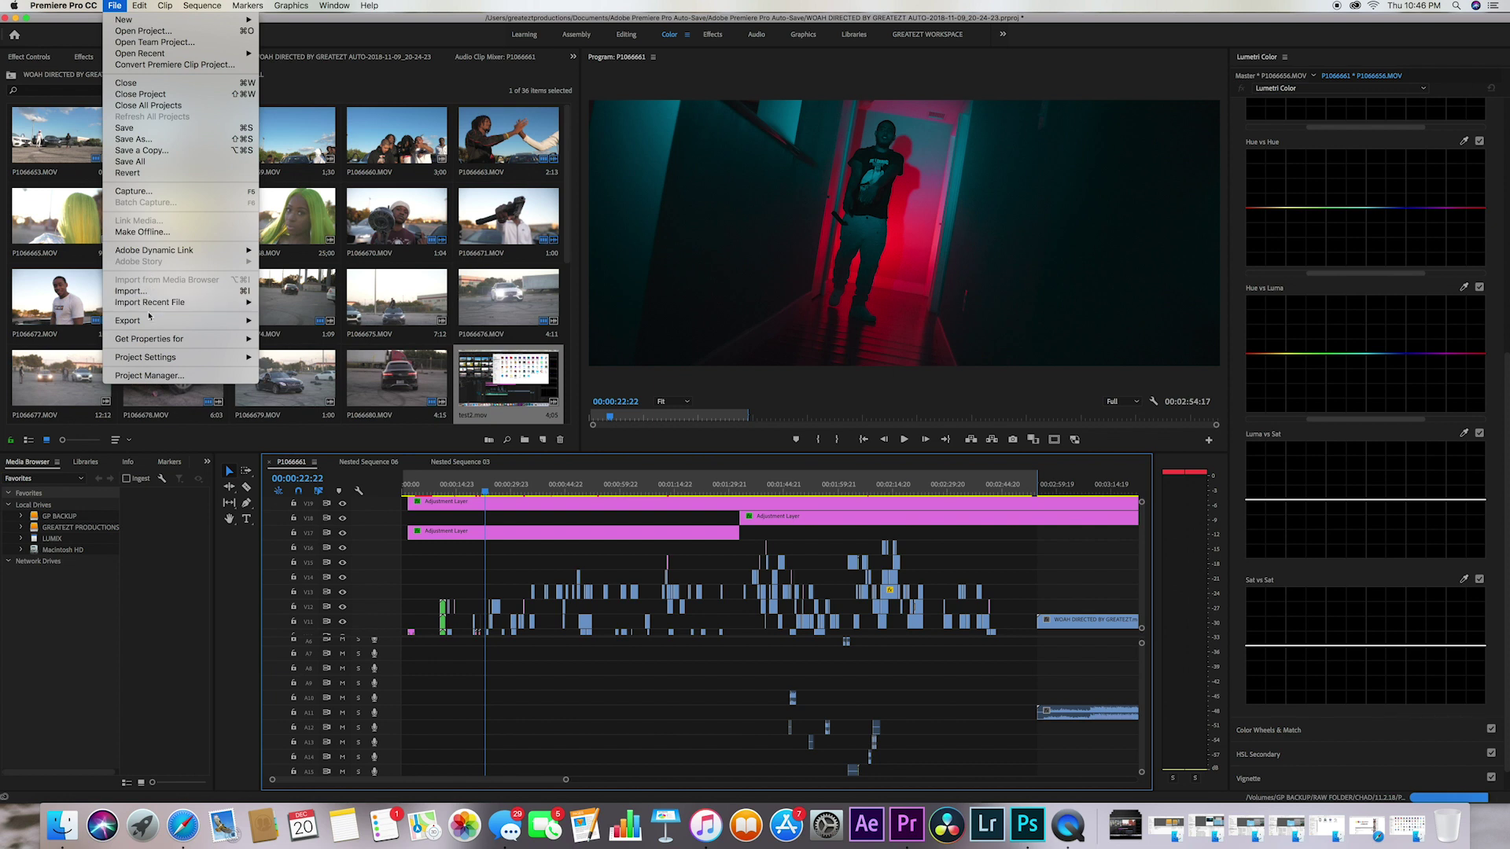
- Open Export Settings for the sequence and leave the format as H.264
click(302, 322)
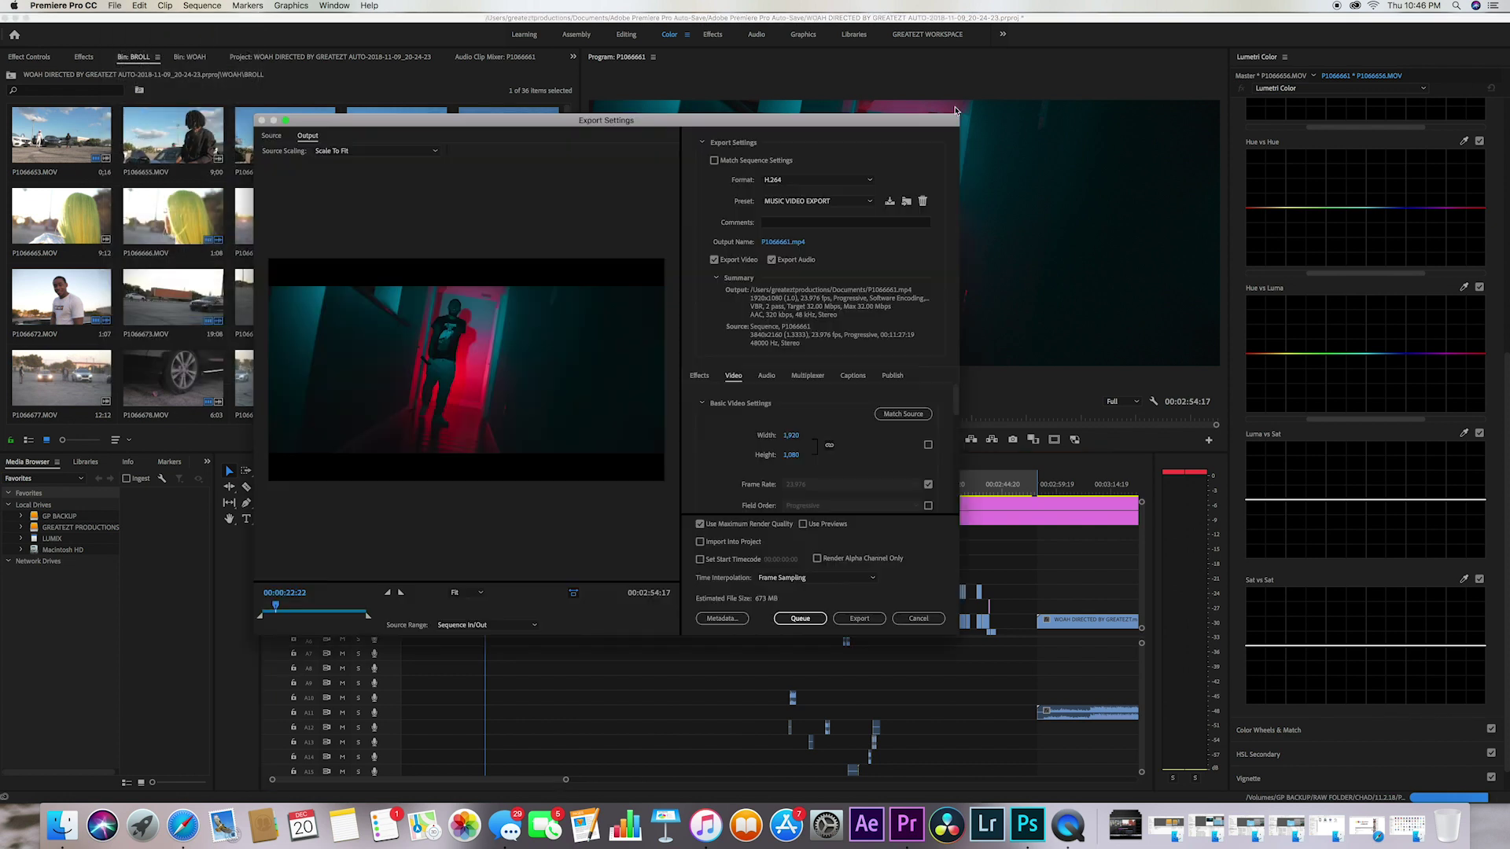
click(779, 182)
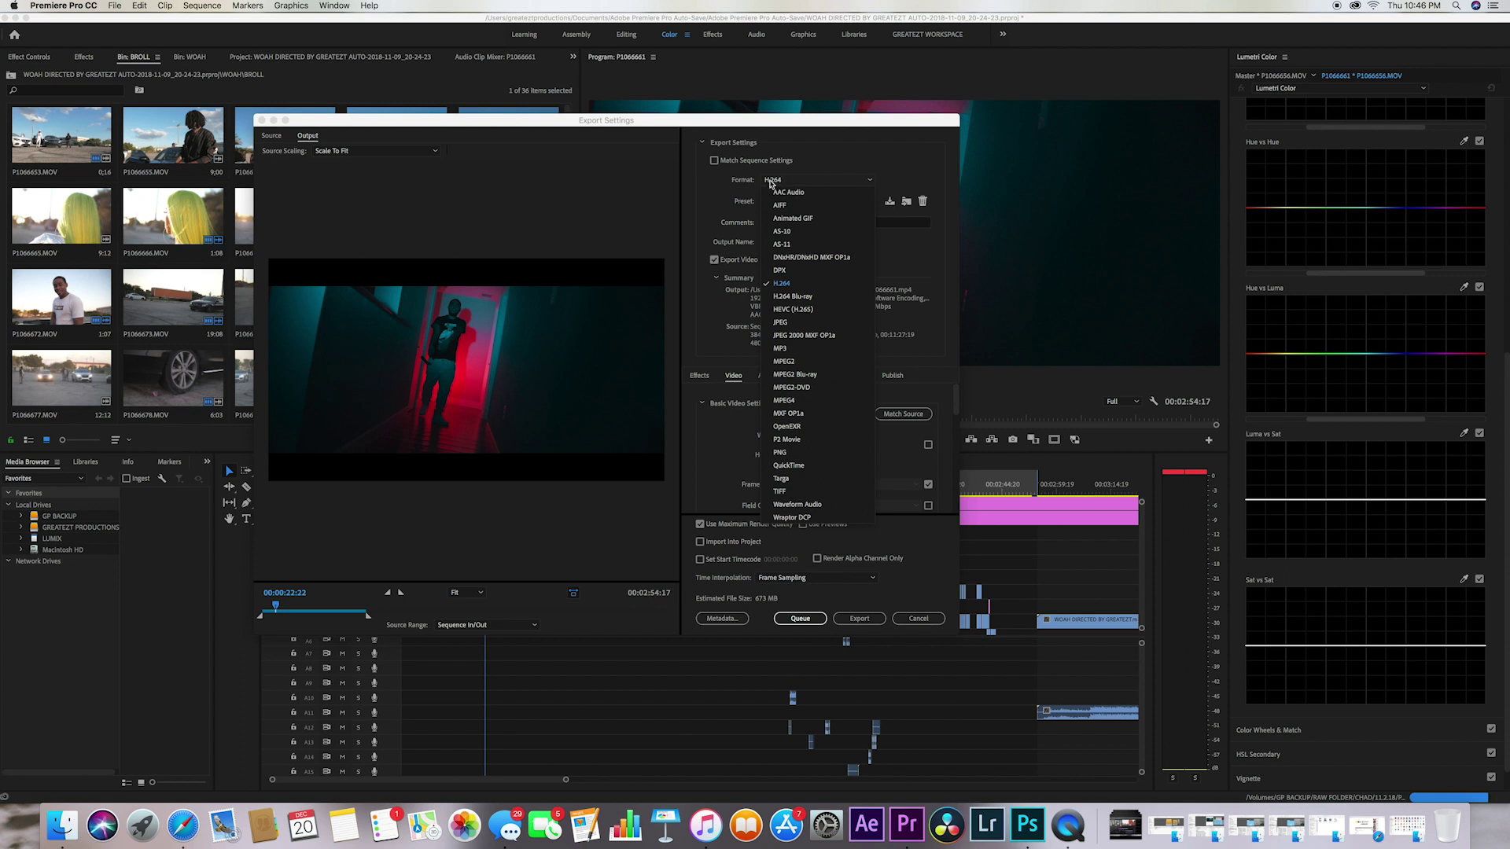
click(779, 182)
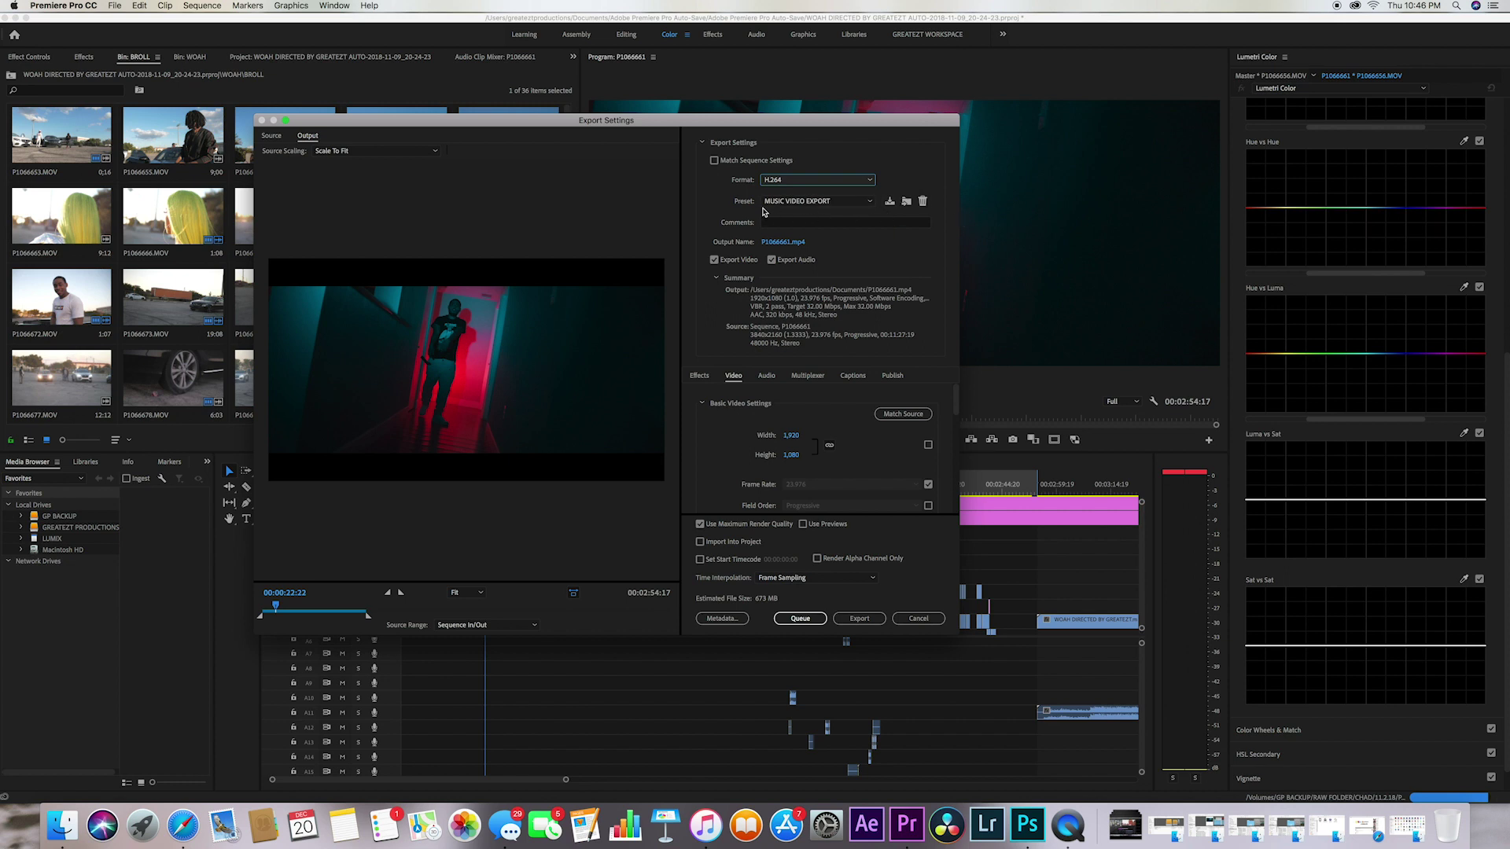
- Set the export output file name to WOAHS.mp4 in Documents
click(780, 243)
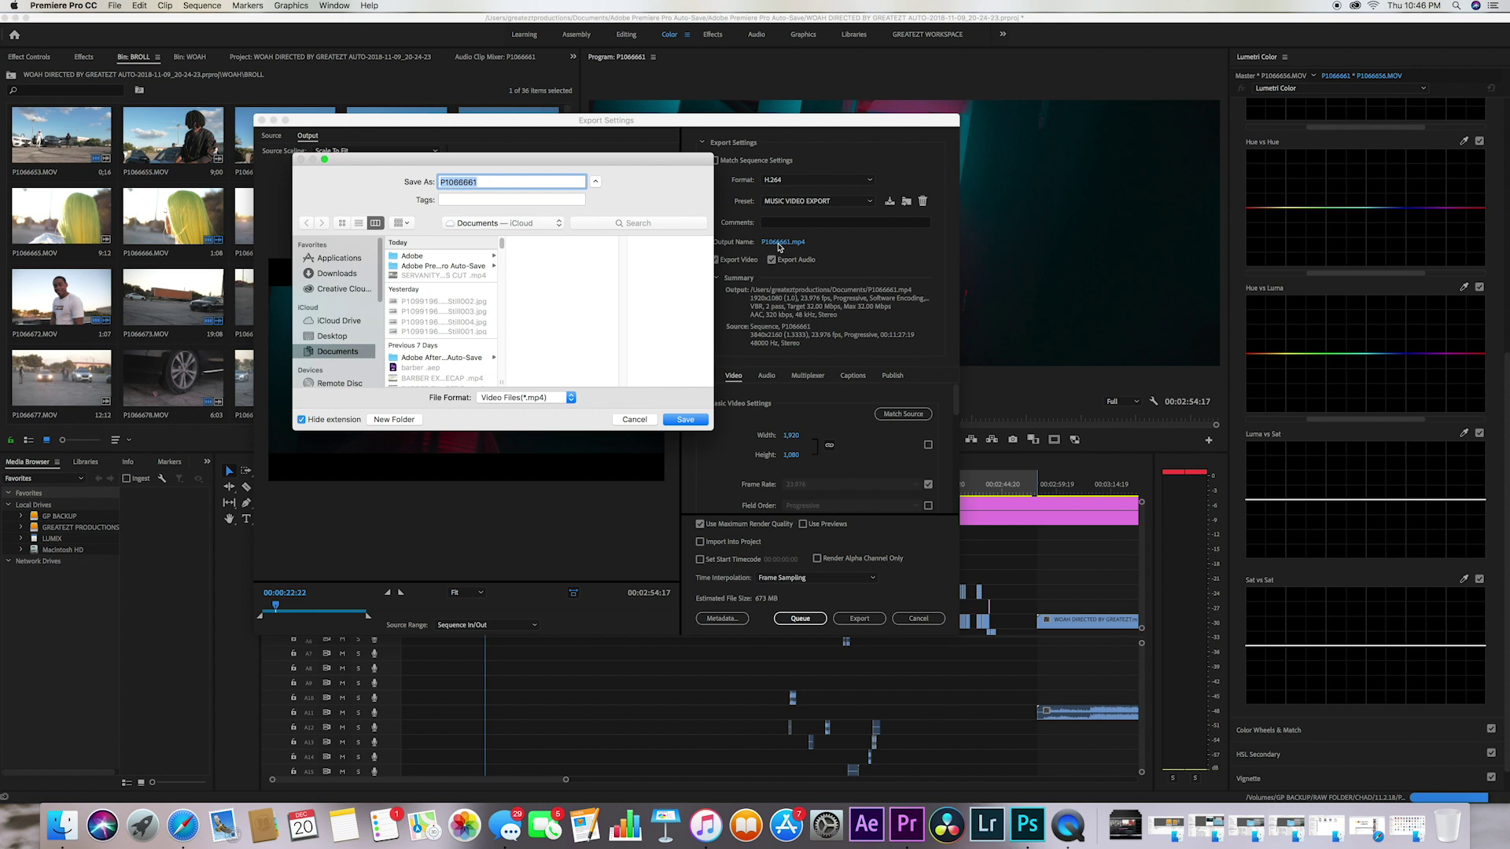
text(WOAHS)
click(686, 420)
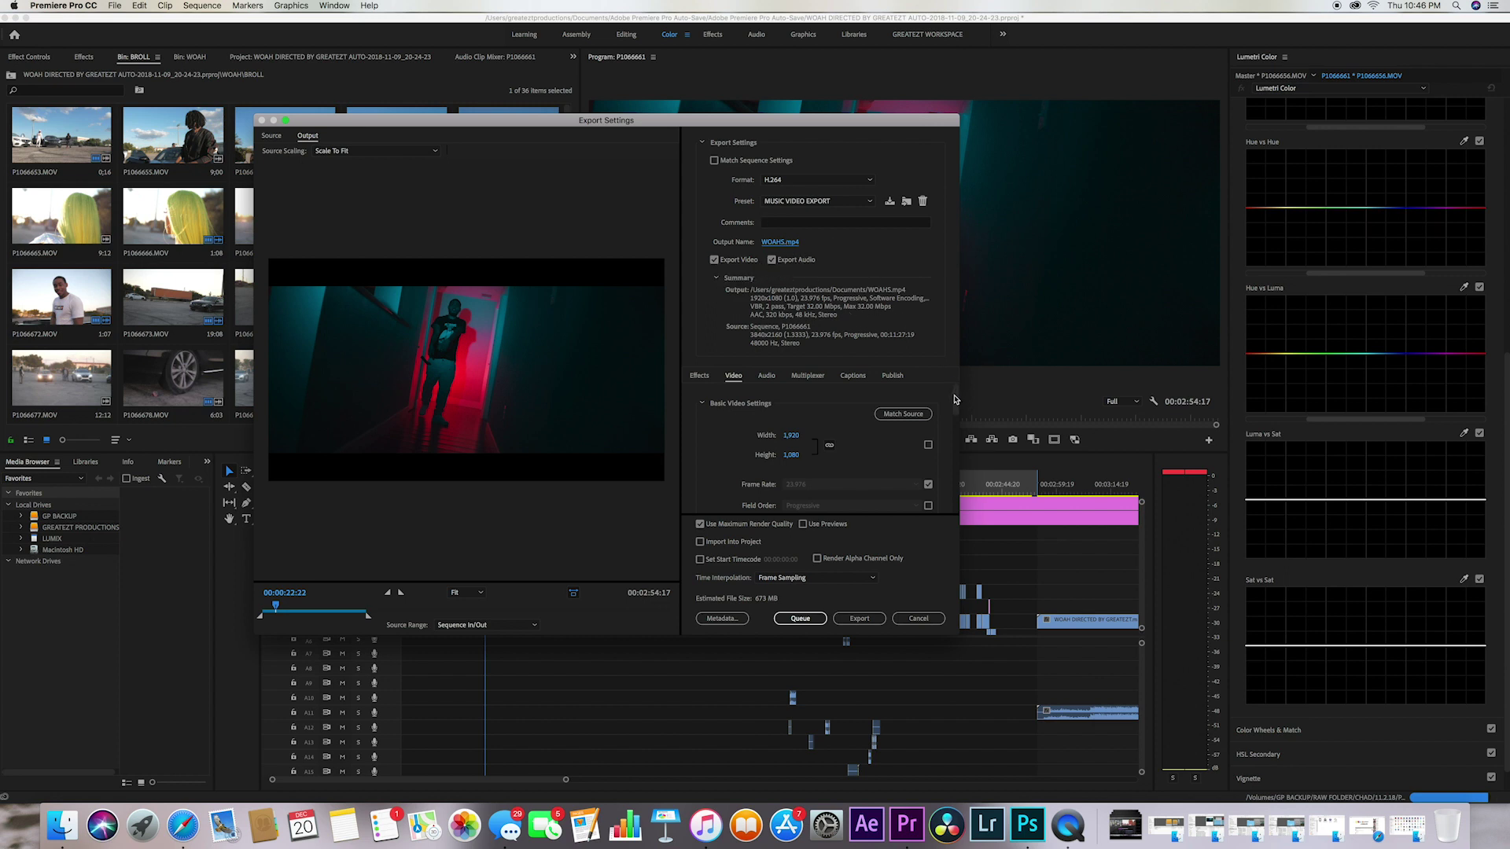
- Stop matching the source frame rate and confirm 23.976 fps in the Video settings
scroll(955, 400, down, 1)
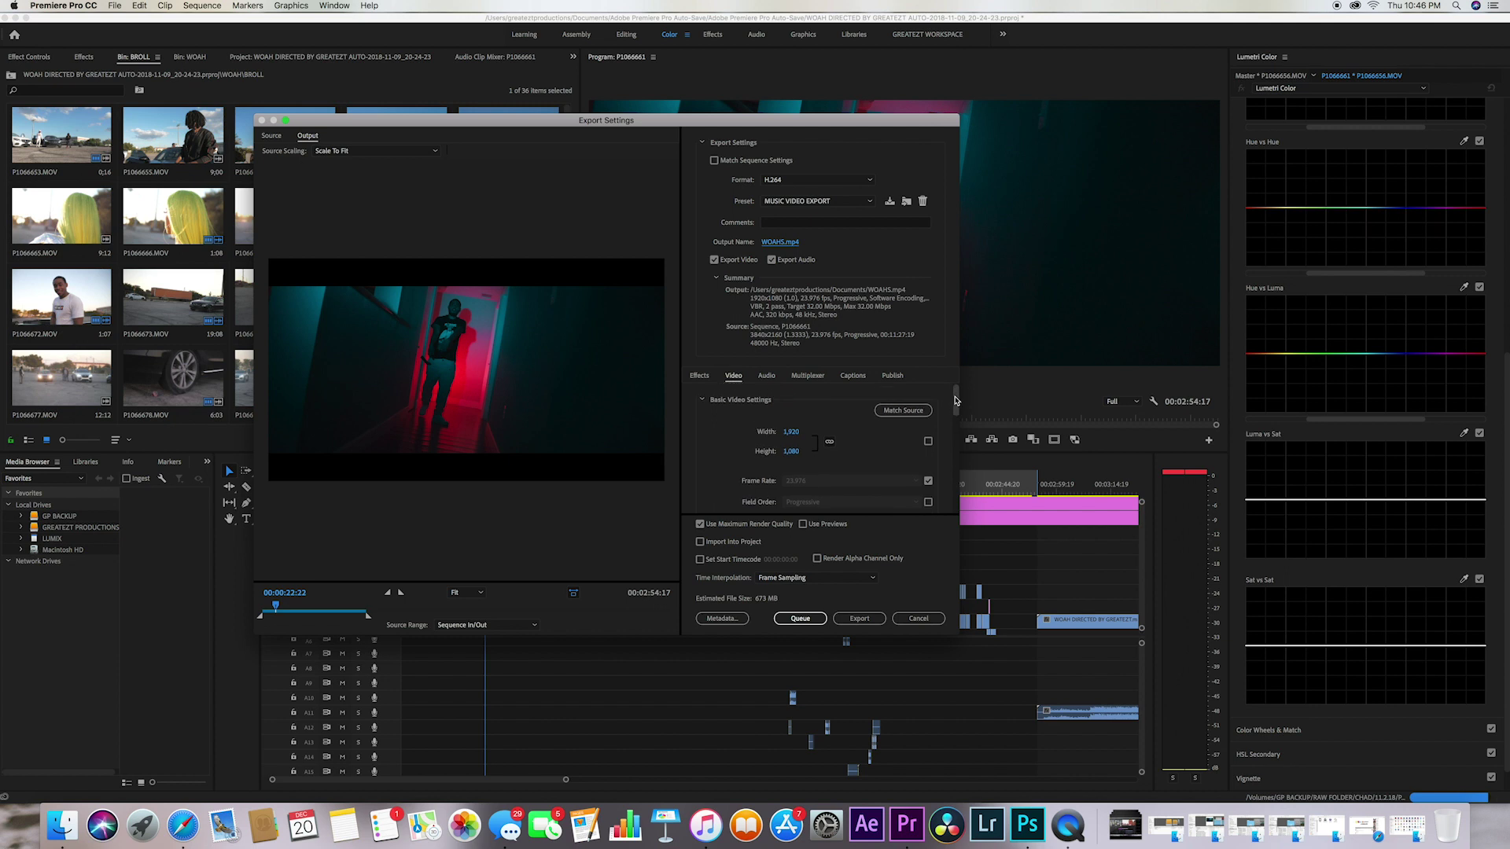
scroll(955, 399, down, 1)
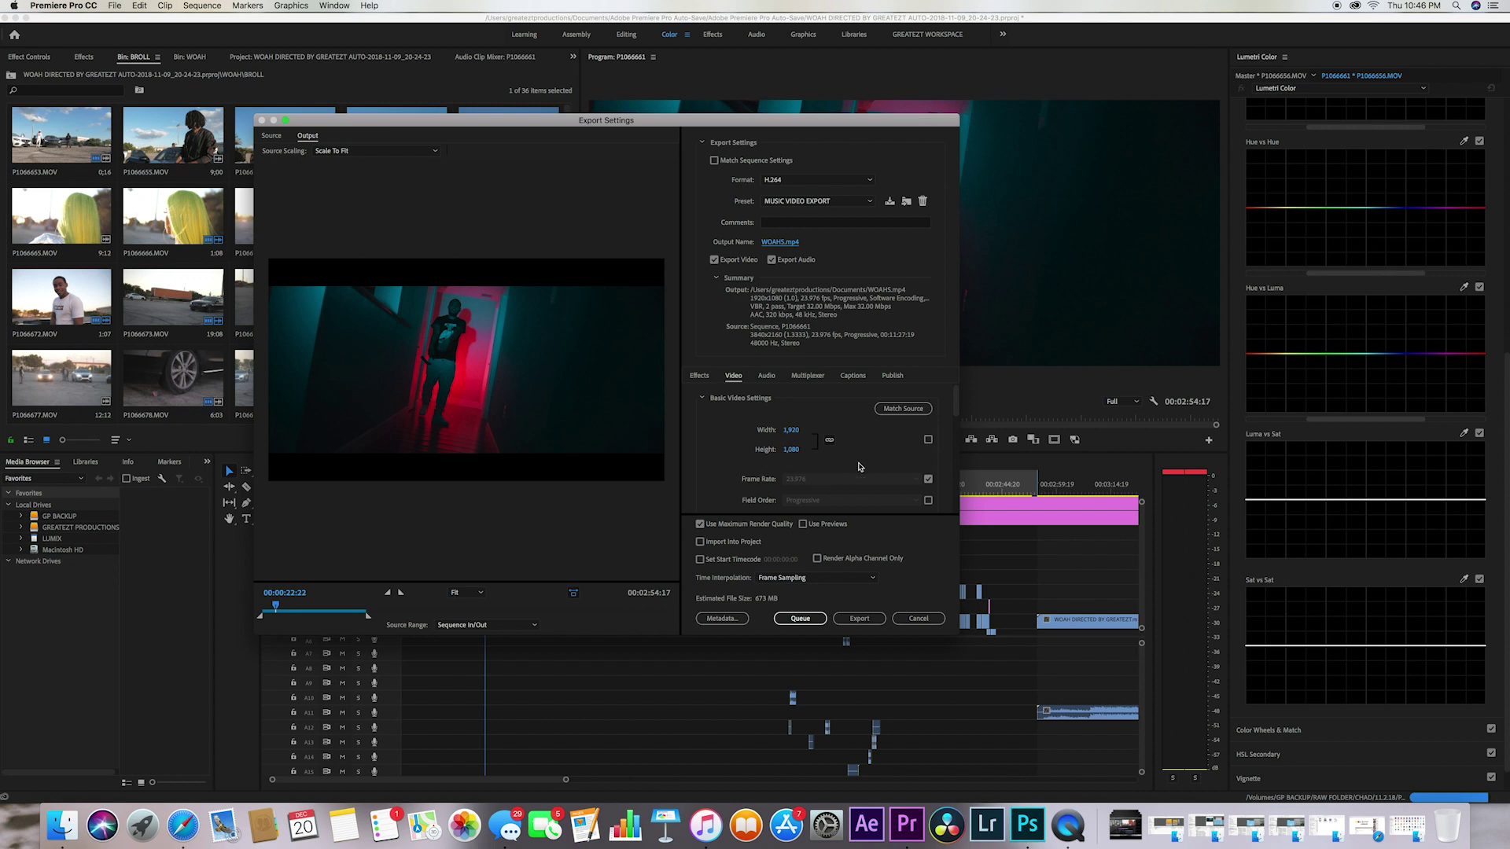
scroll(942, 426, down, 3)
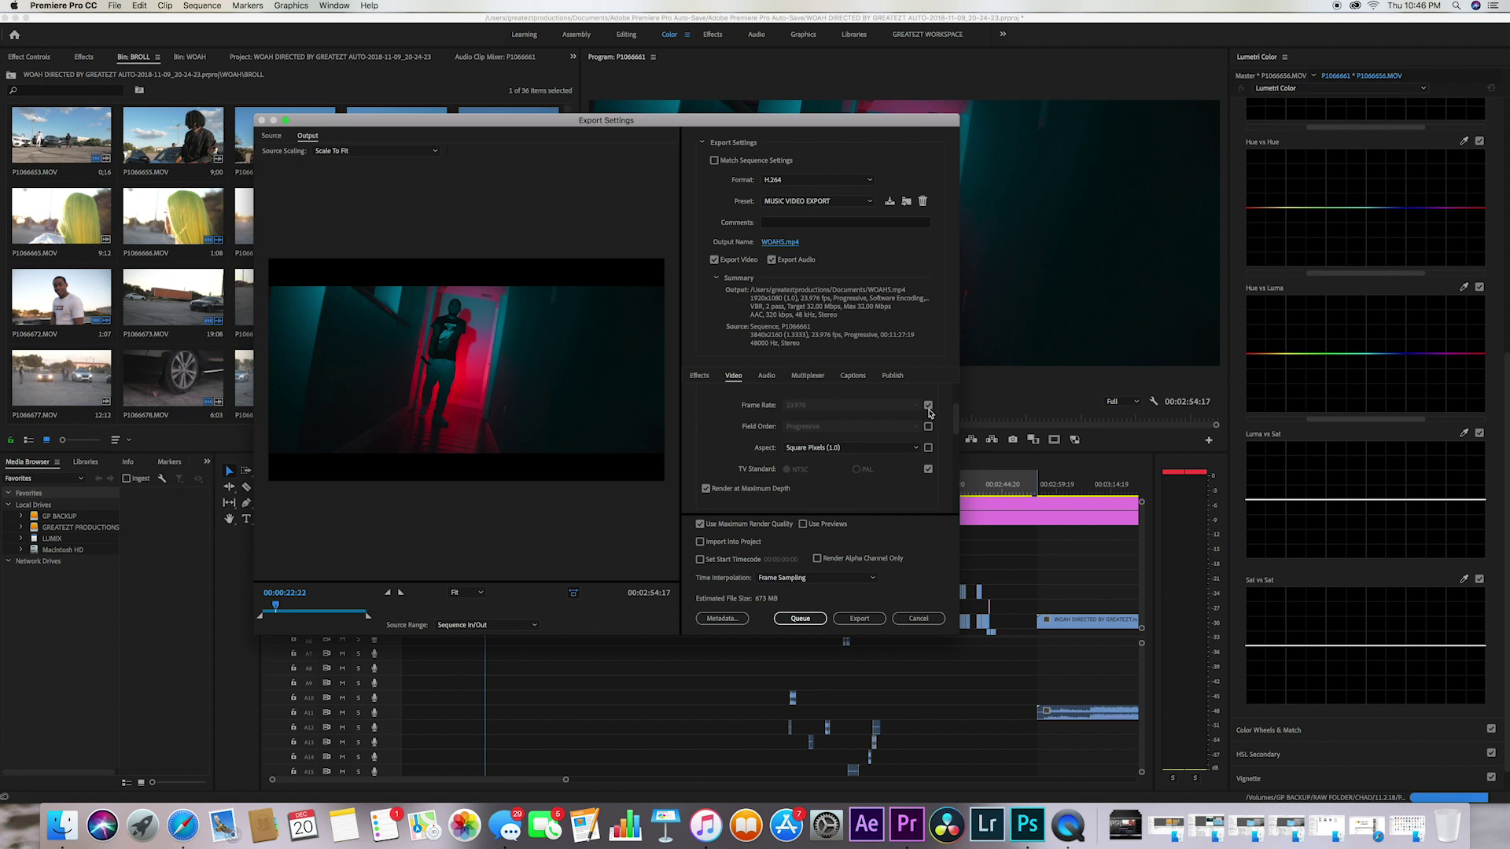
click(928, 406)
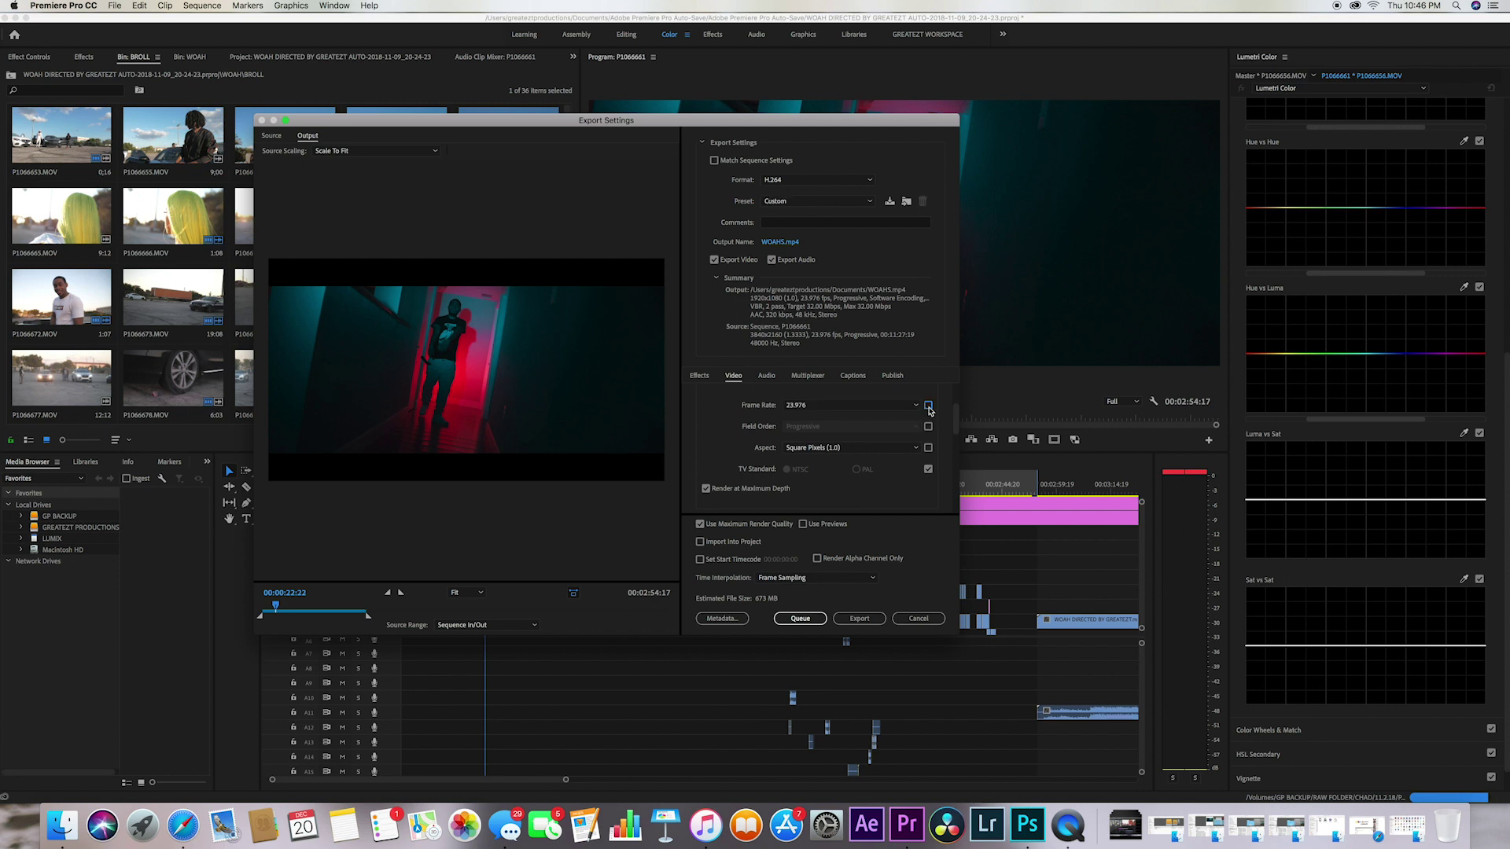
click(898, 407)
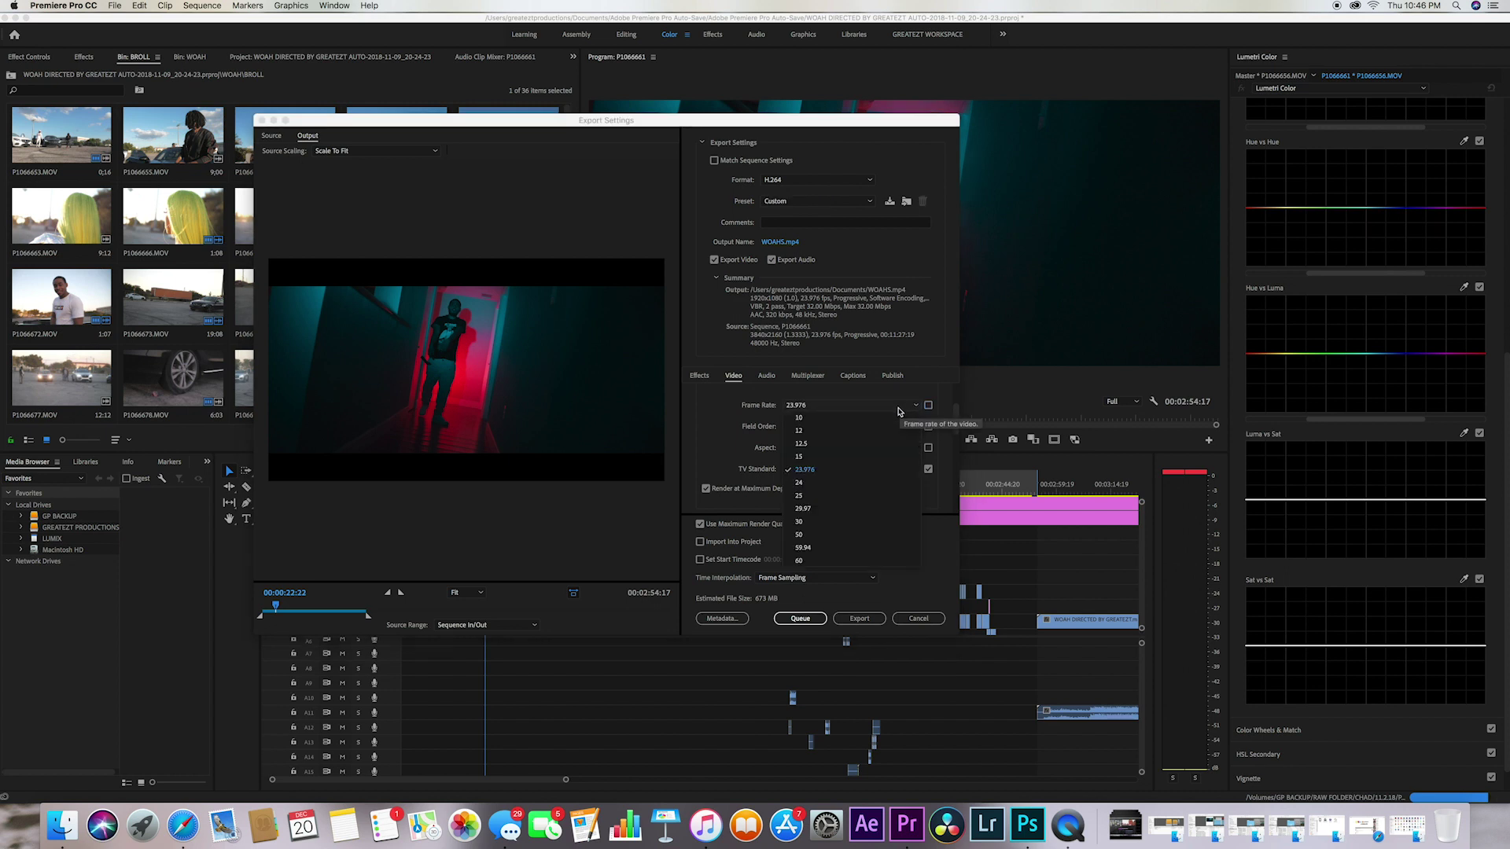
click(816, 475)
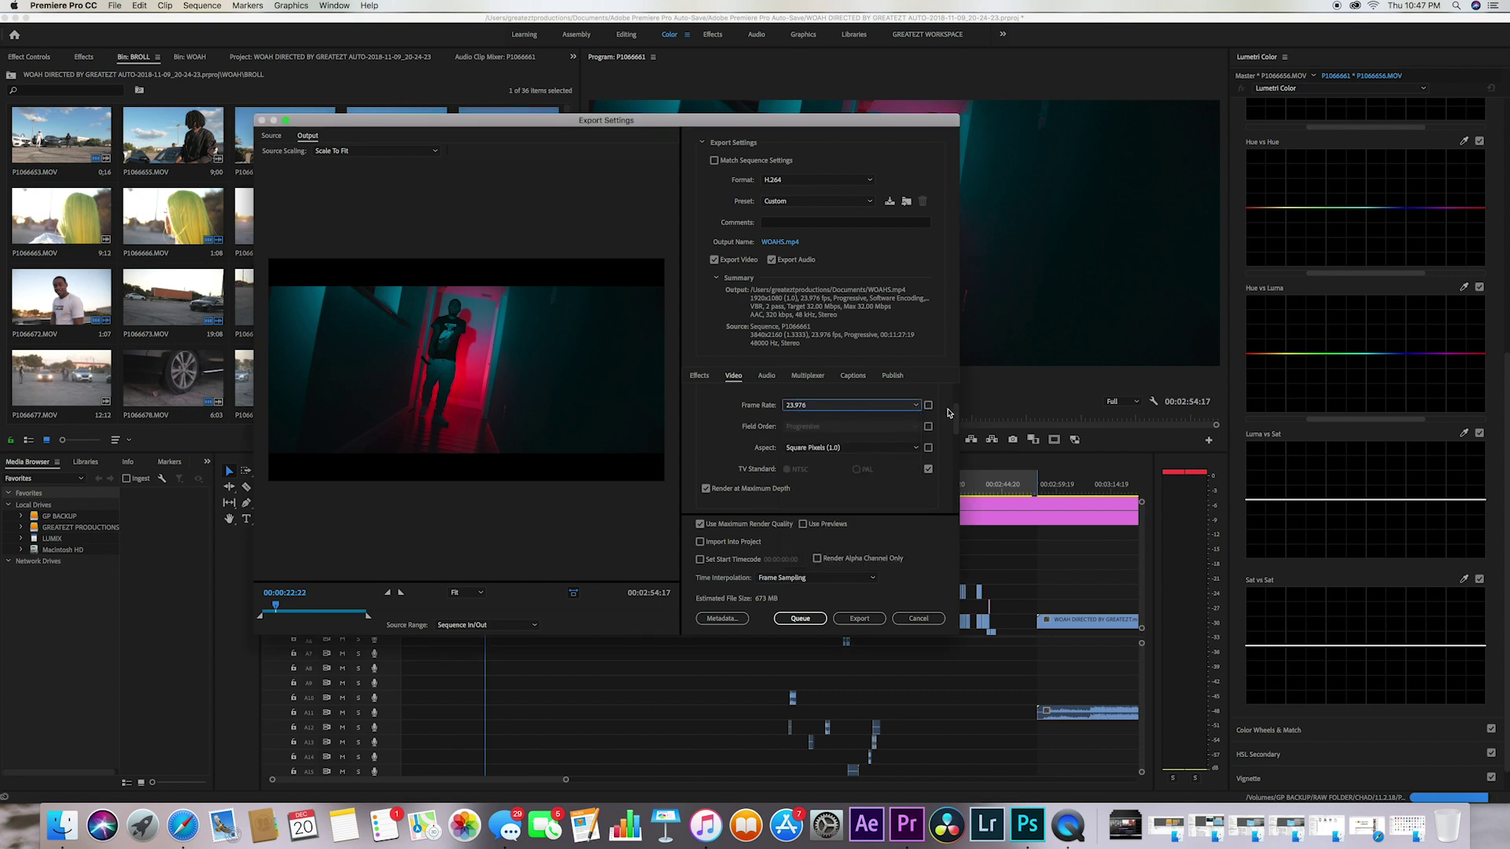
scroll(955, 425, down, 2)
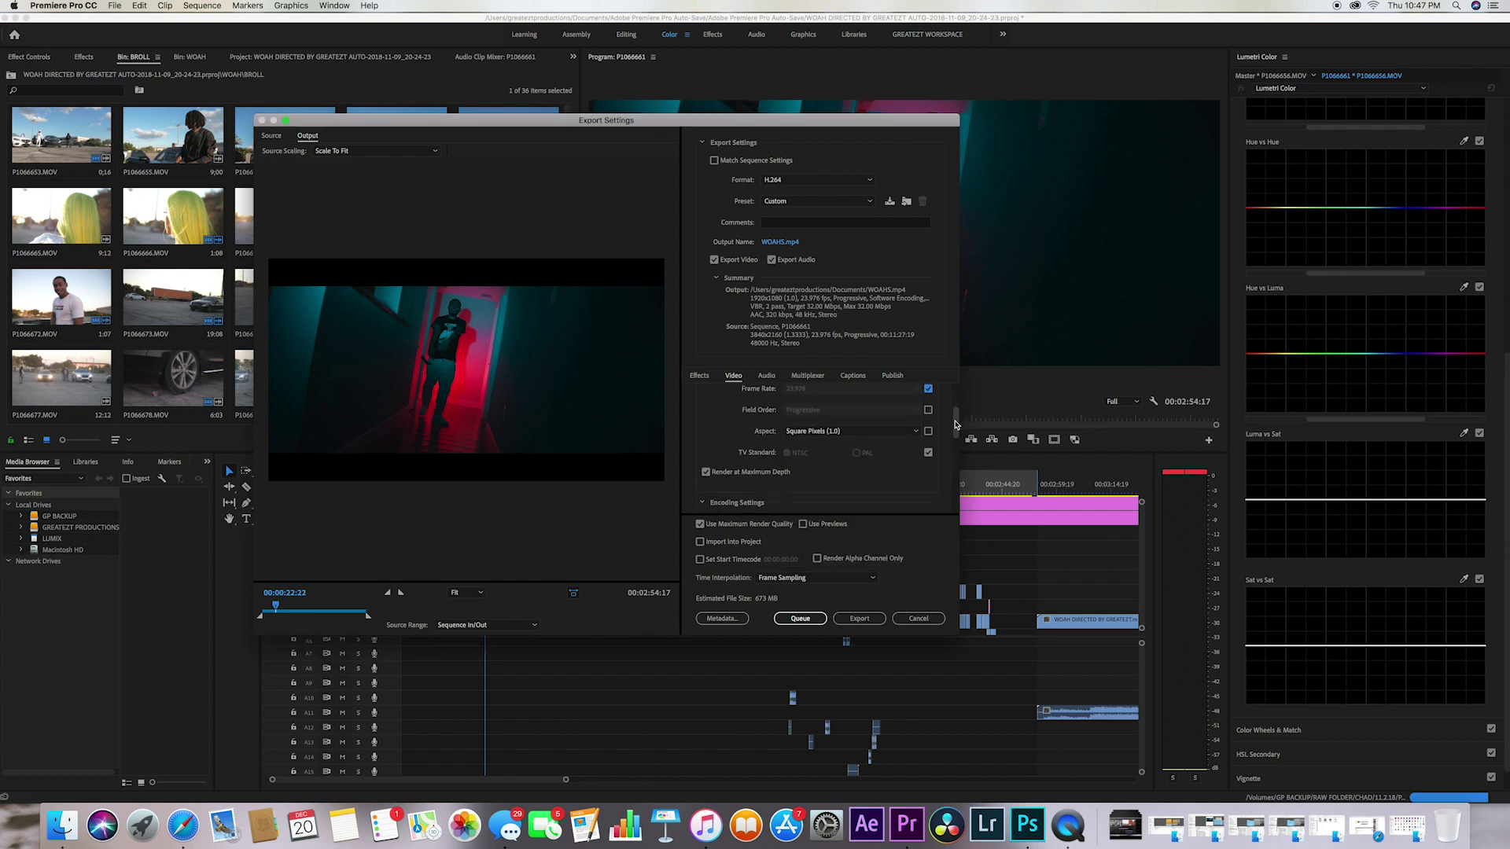
scroll(955, 430, down, 1)
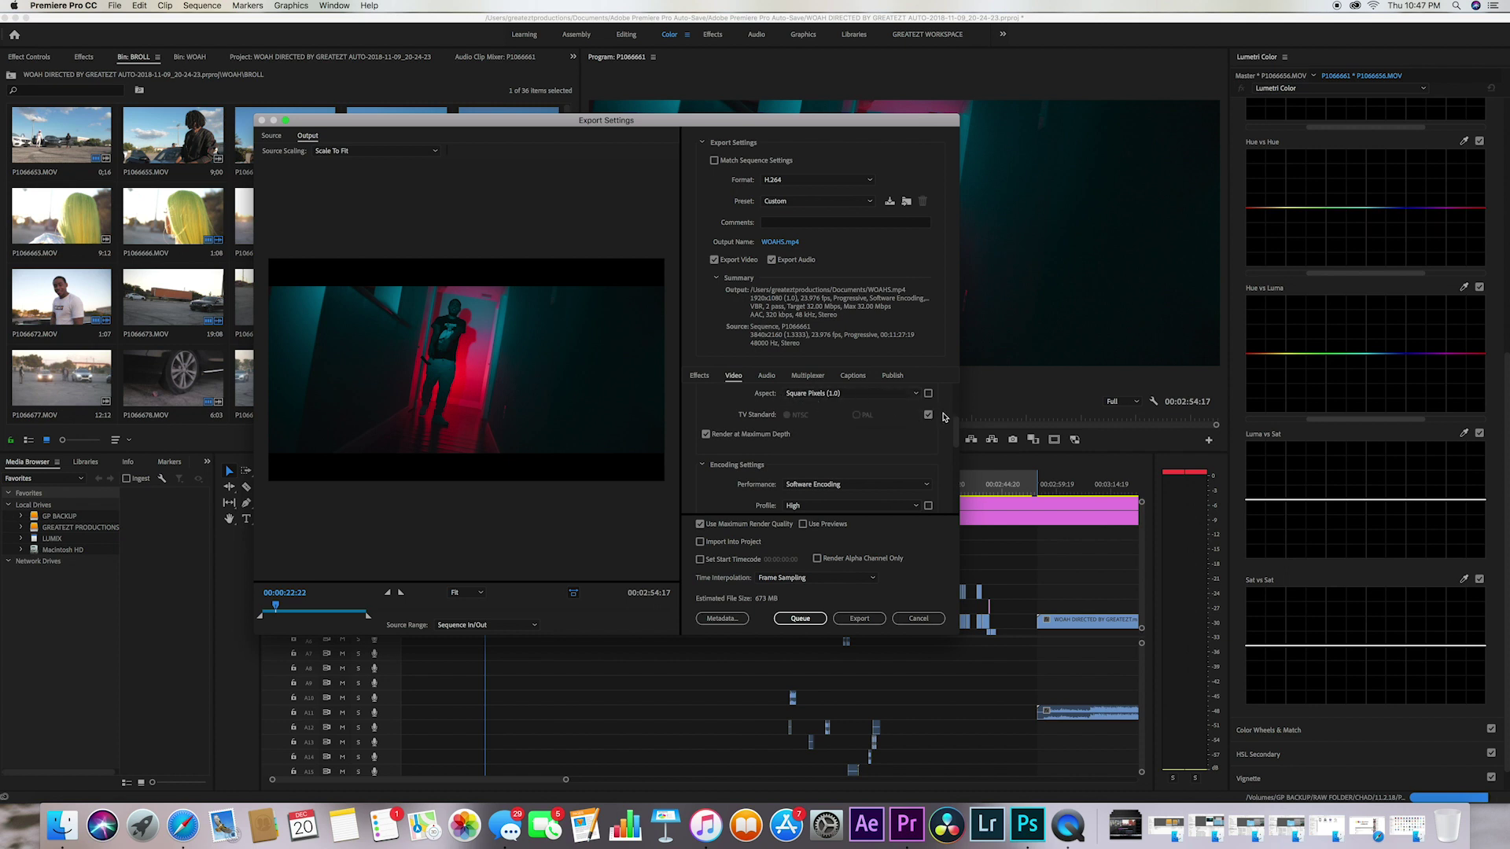
scroll(951, 437, down, 1)
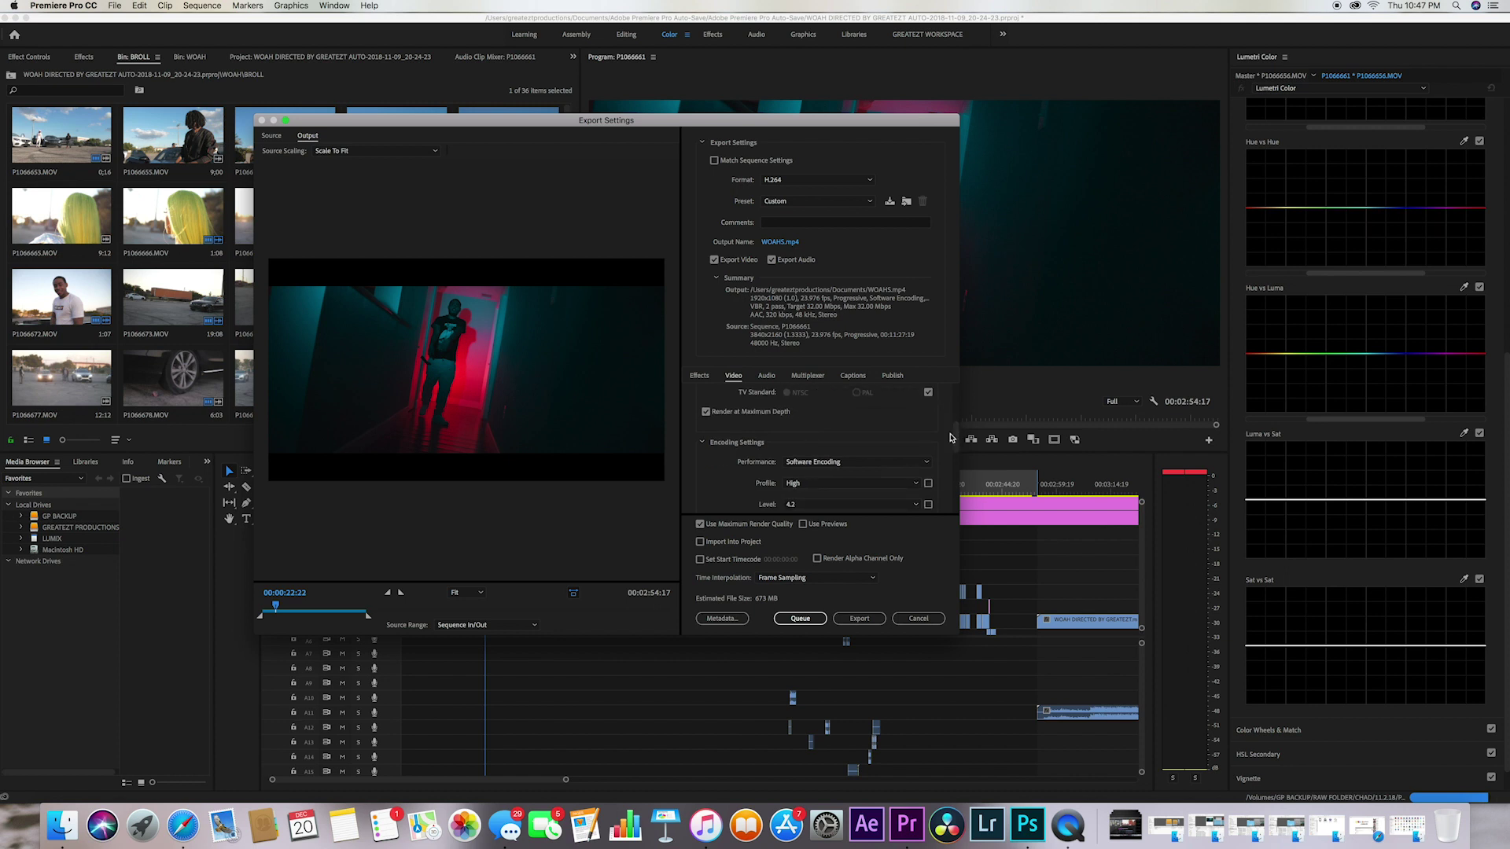
click(928, 394)
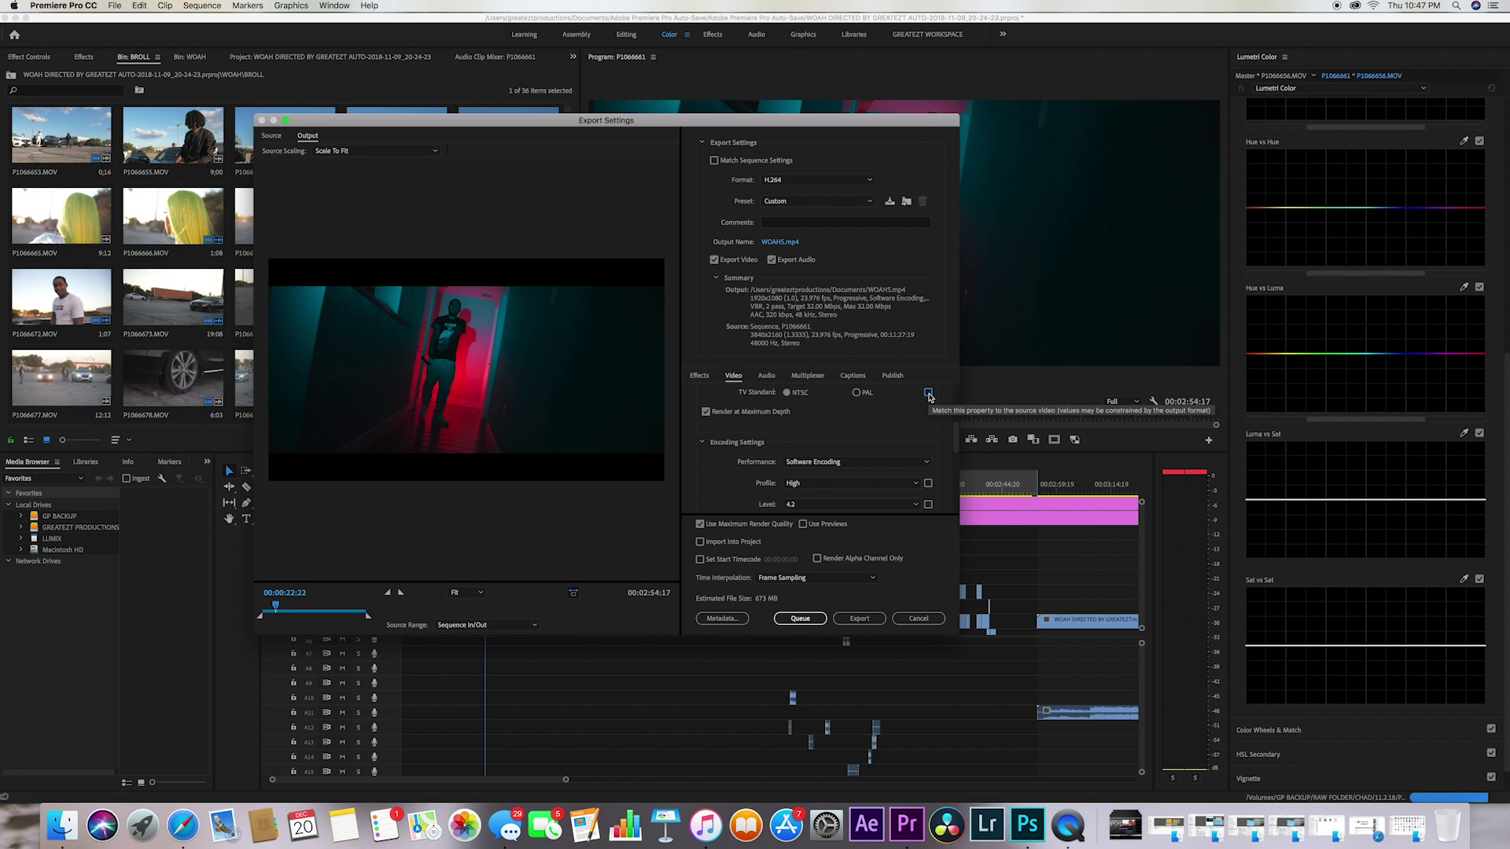
click(928, 393)
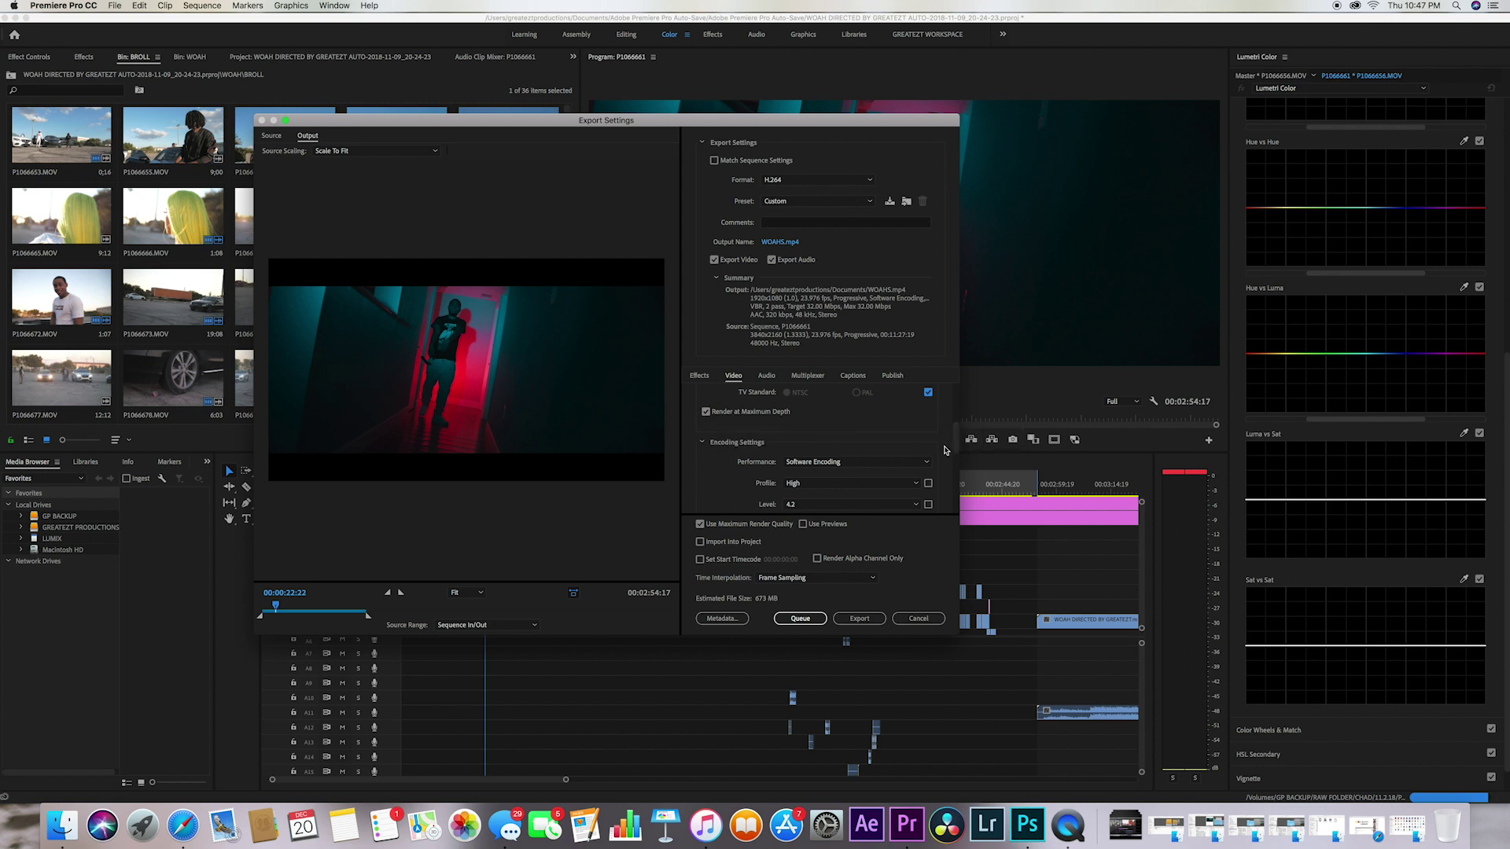
scroll(956, 450, down, 1)
scroll(957, 453, down, 4)
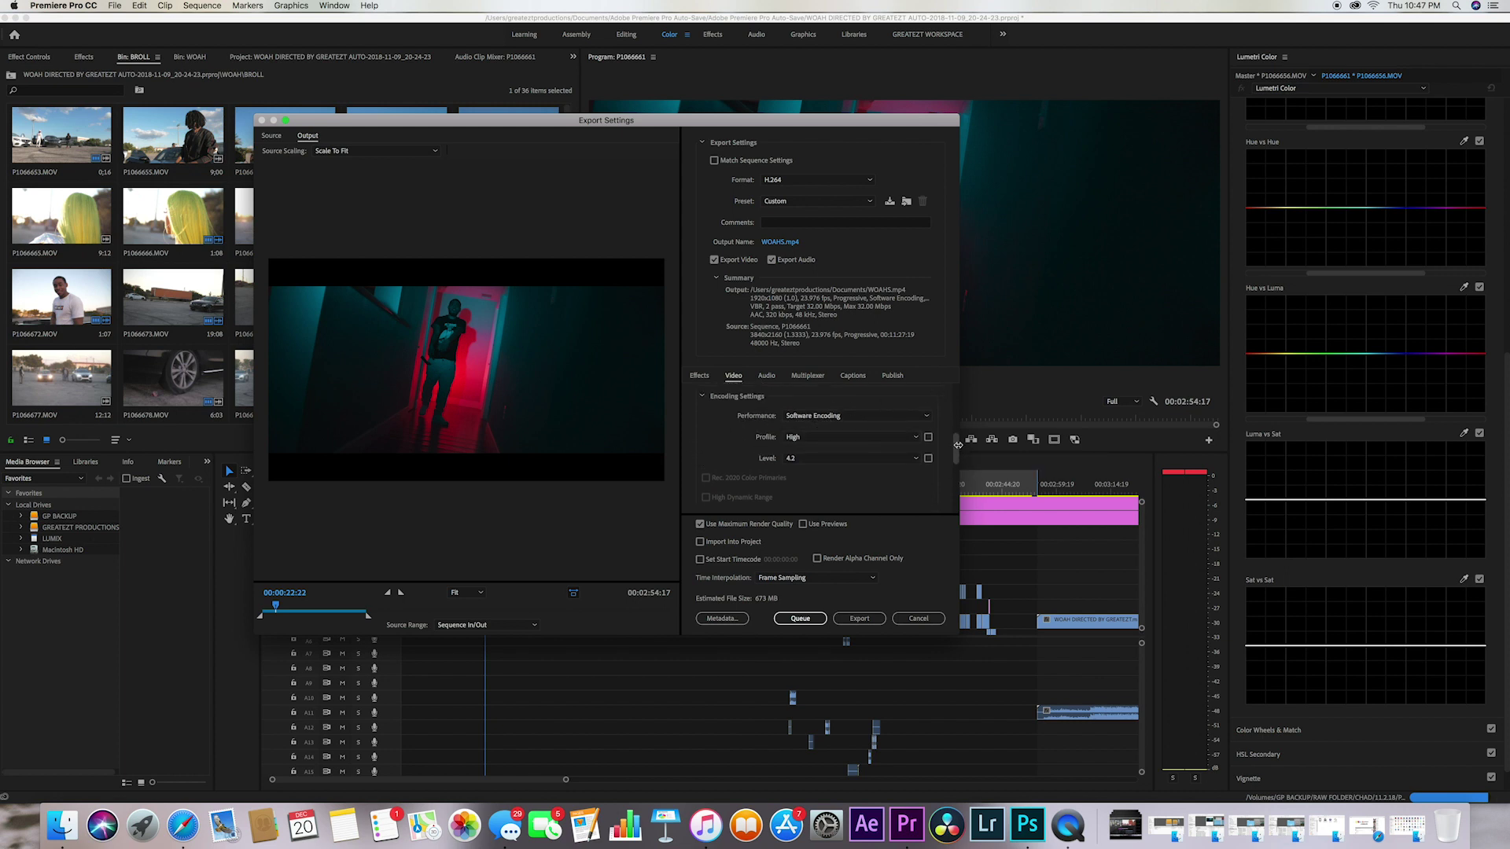
scroll(811, 433, down, 2)
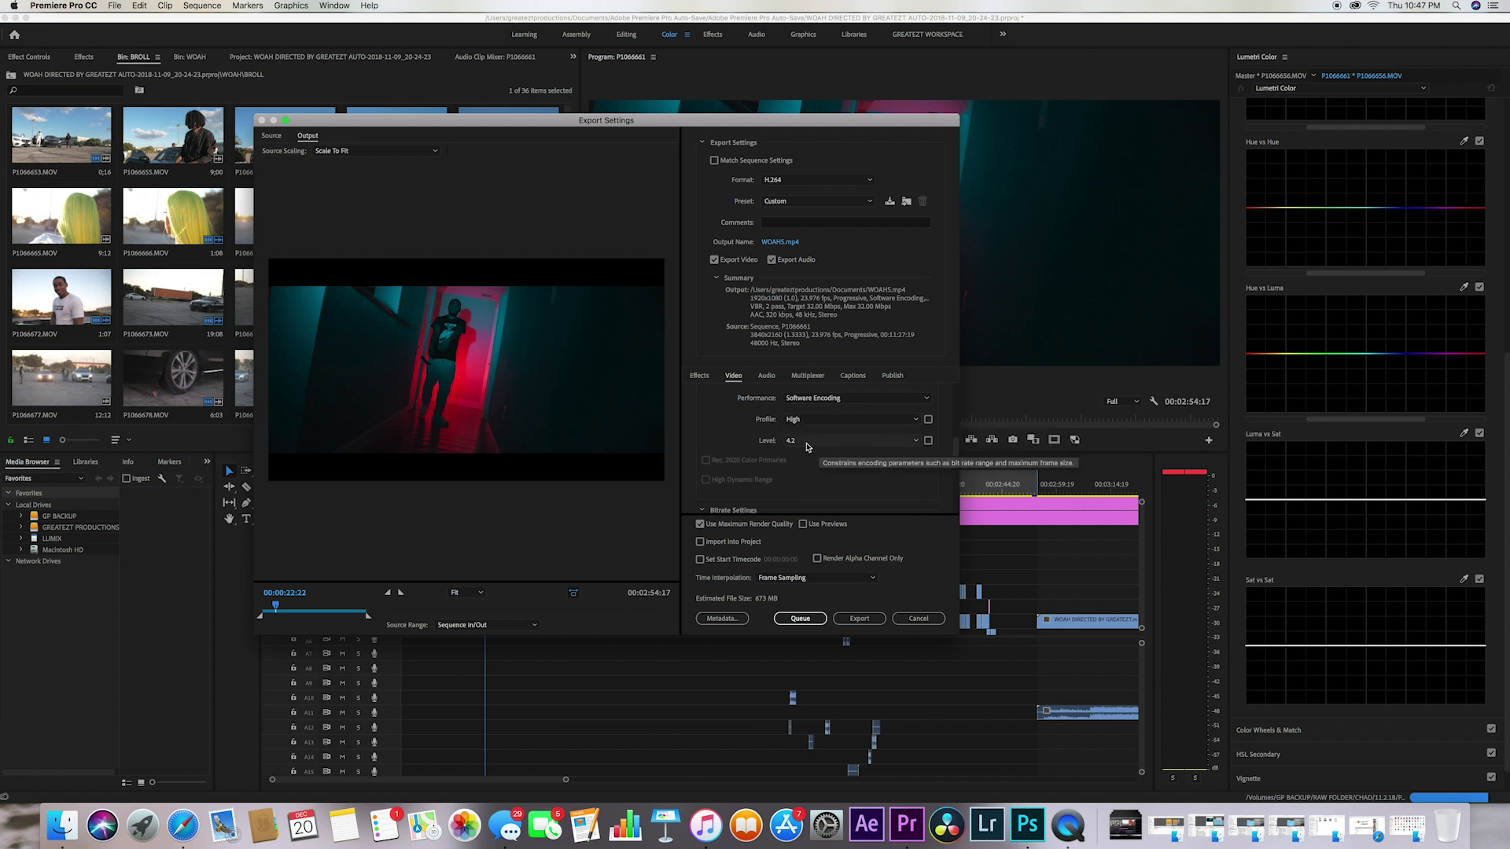
scroll(958, 468, down, 5)
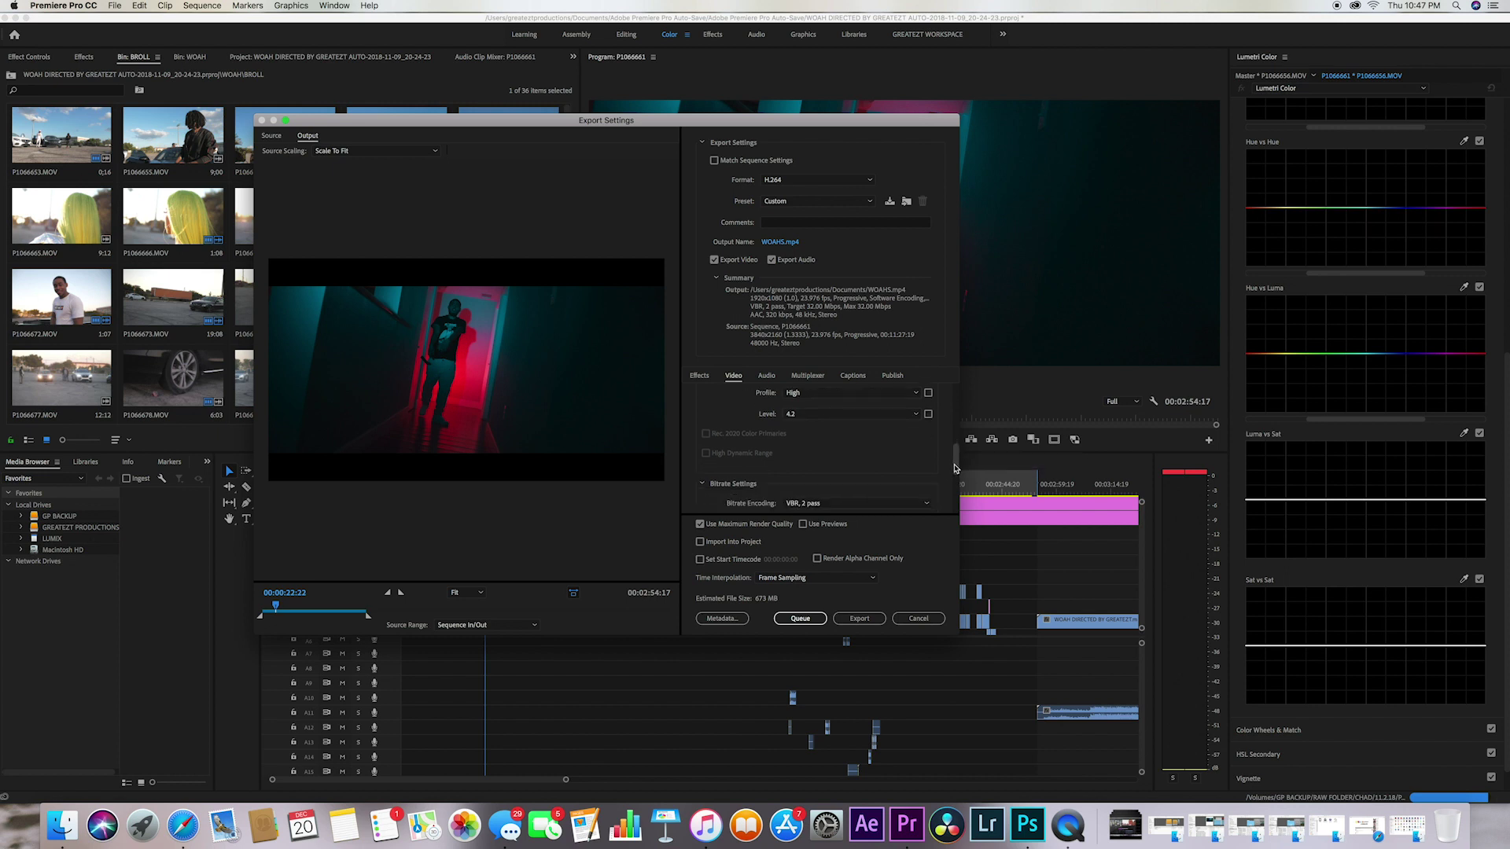
click(810, 417)
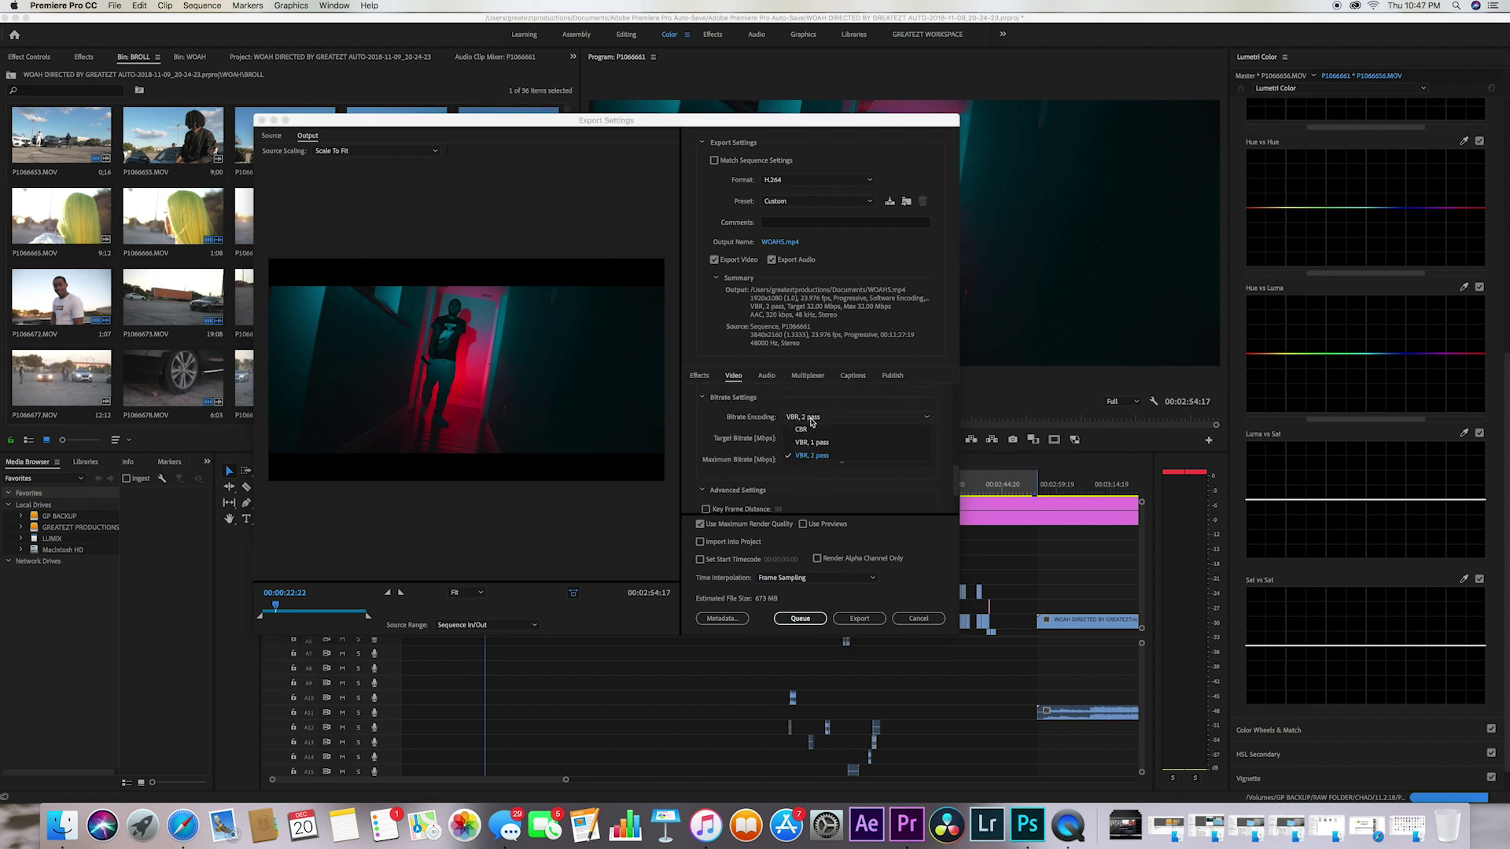
click(813, 421)
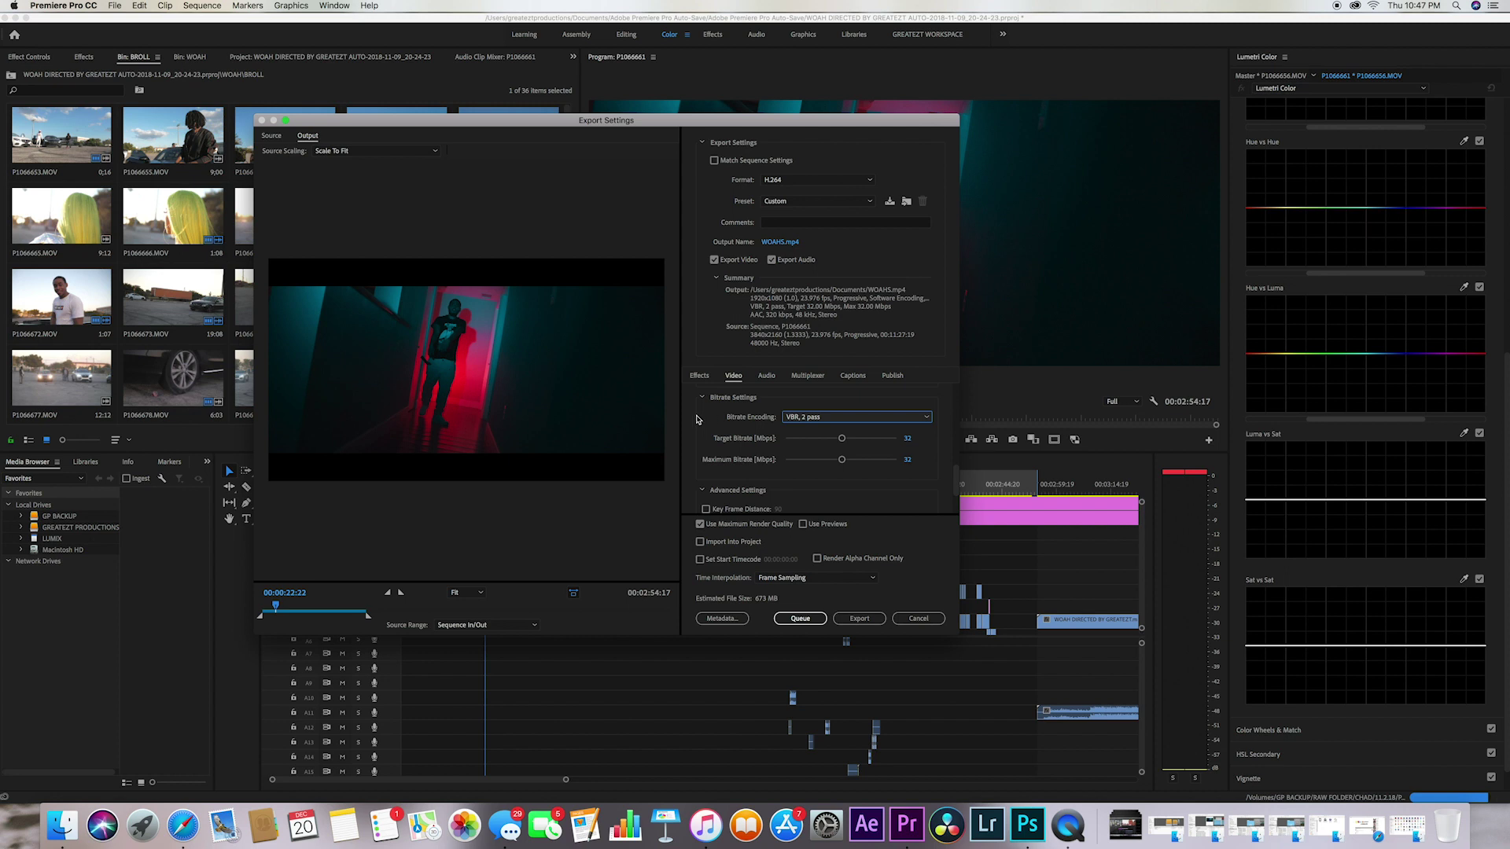
click(800, 418)
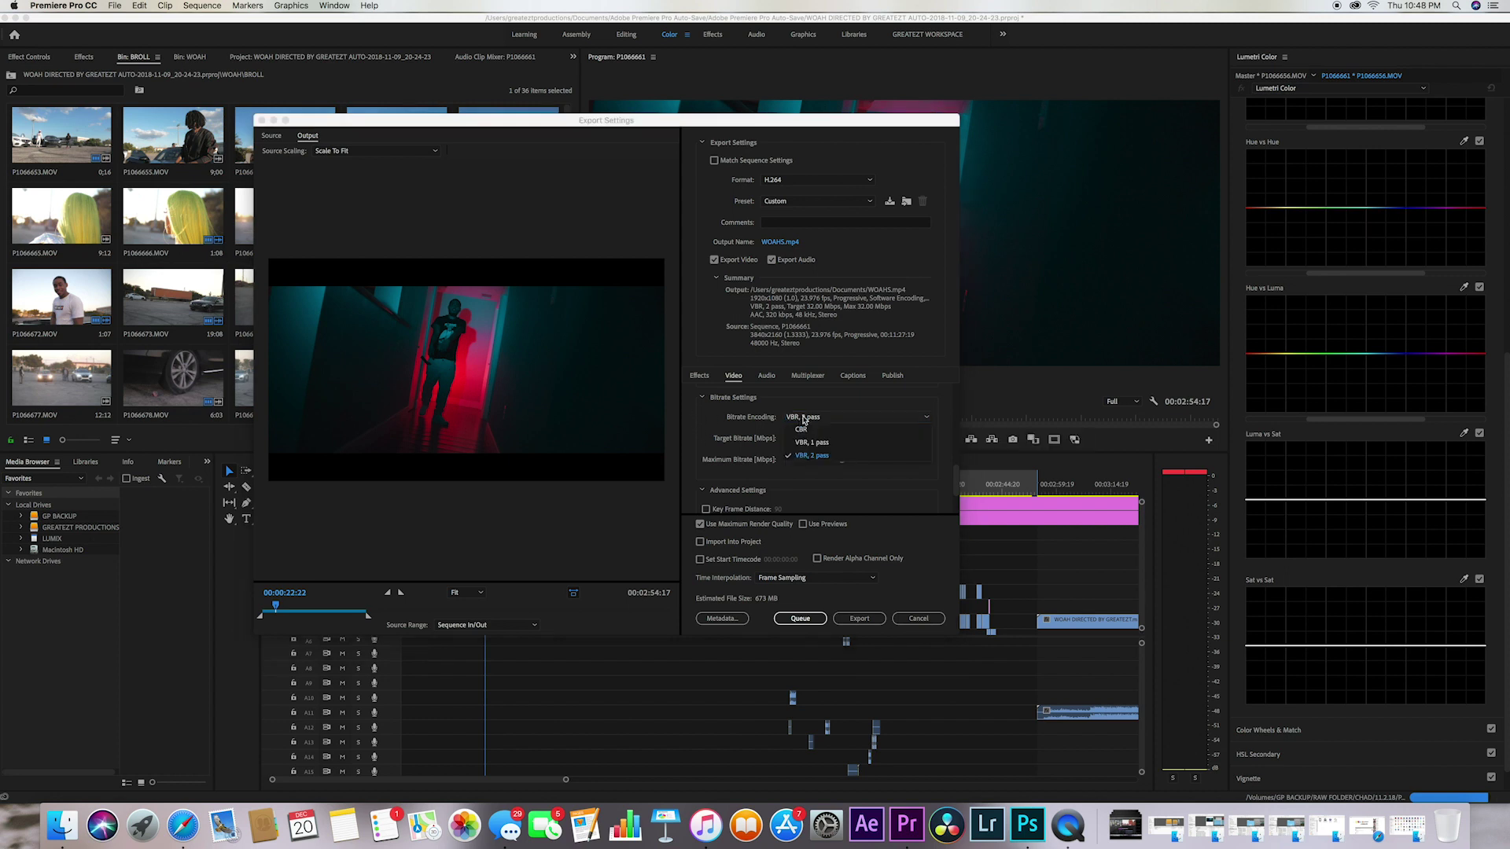
click(821, 461)
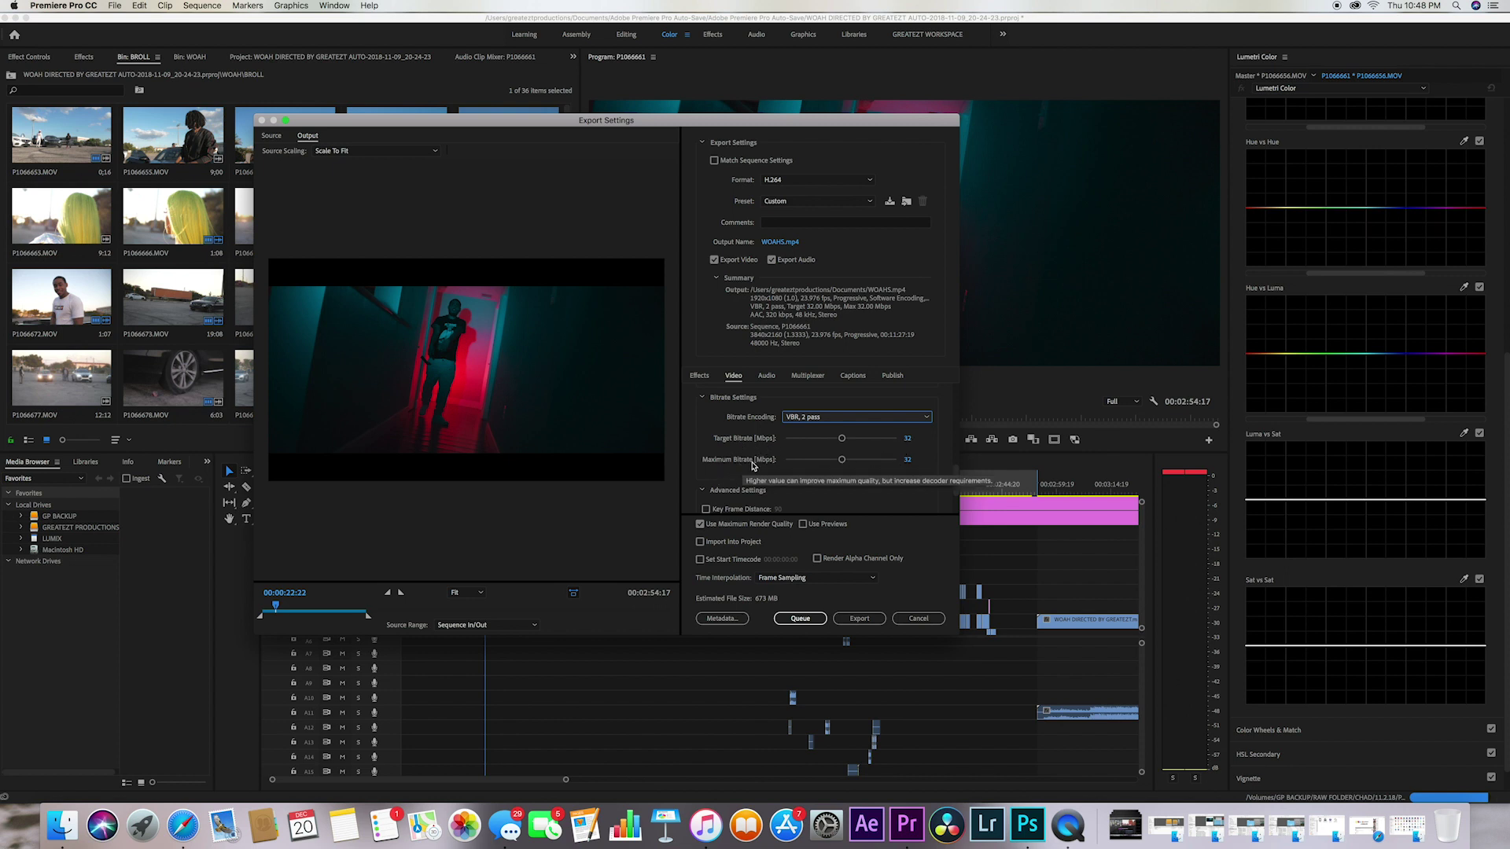
scroll(953, 479, down, 3)
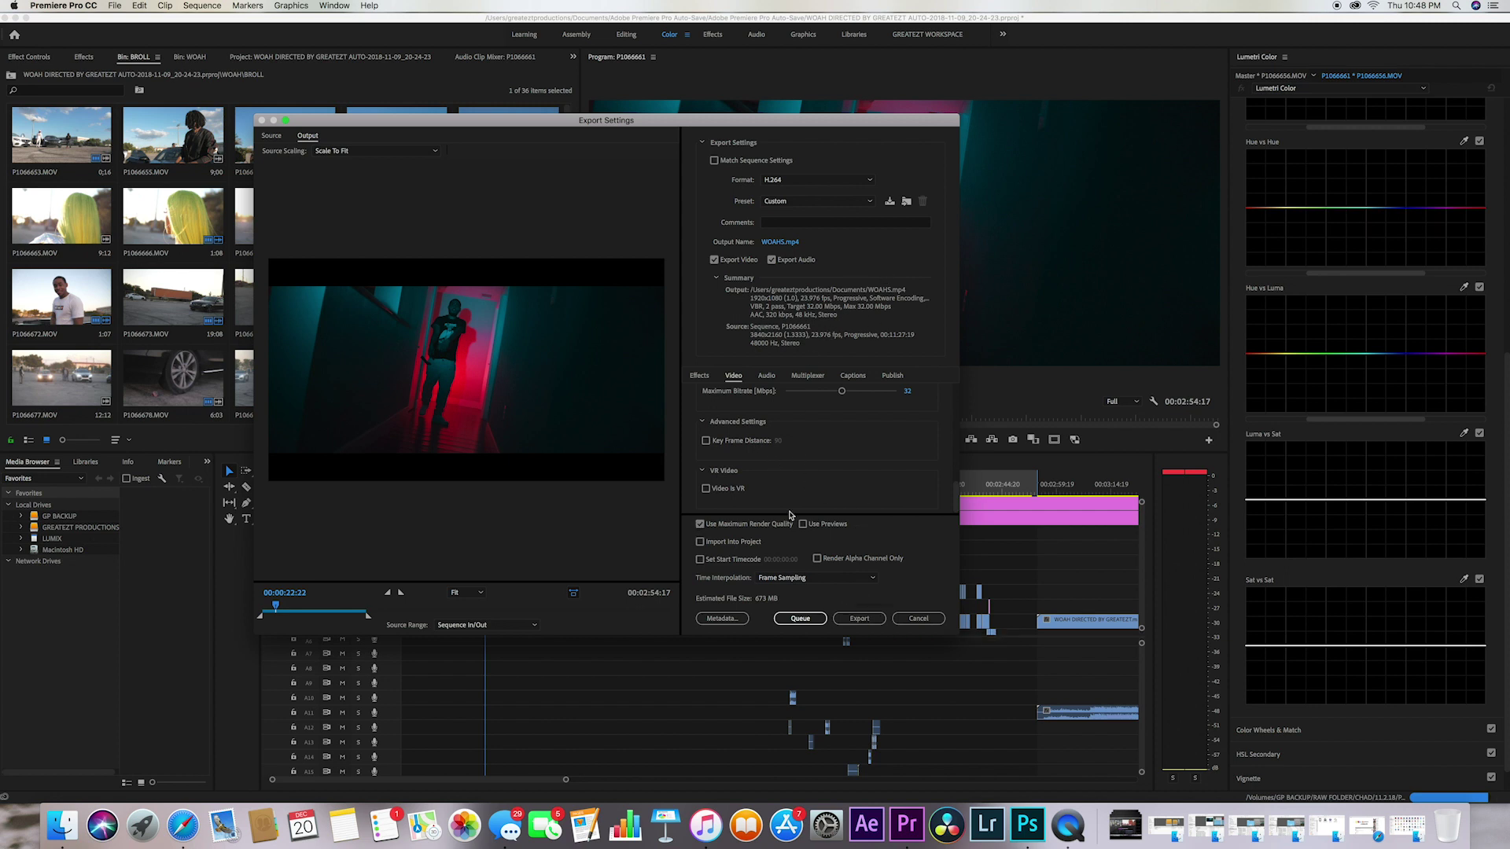
scroll(956, 494, up, 2)
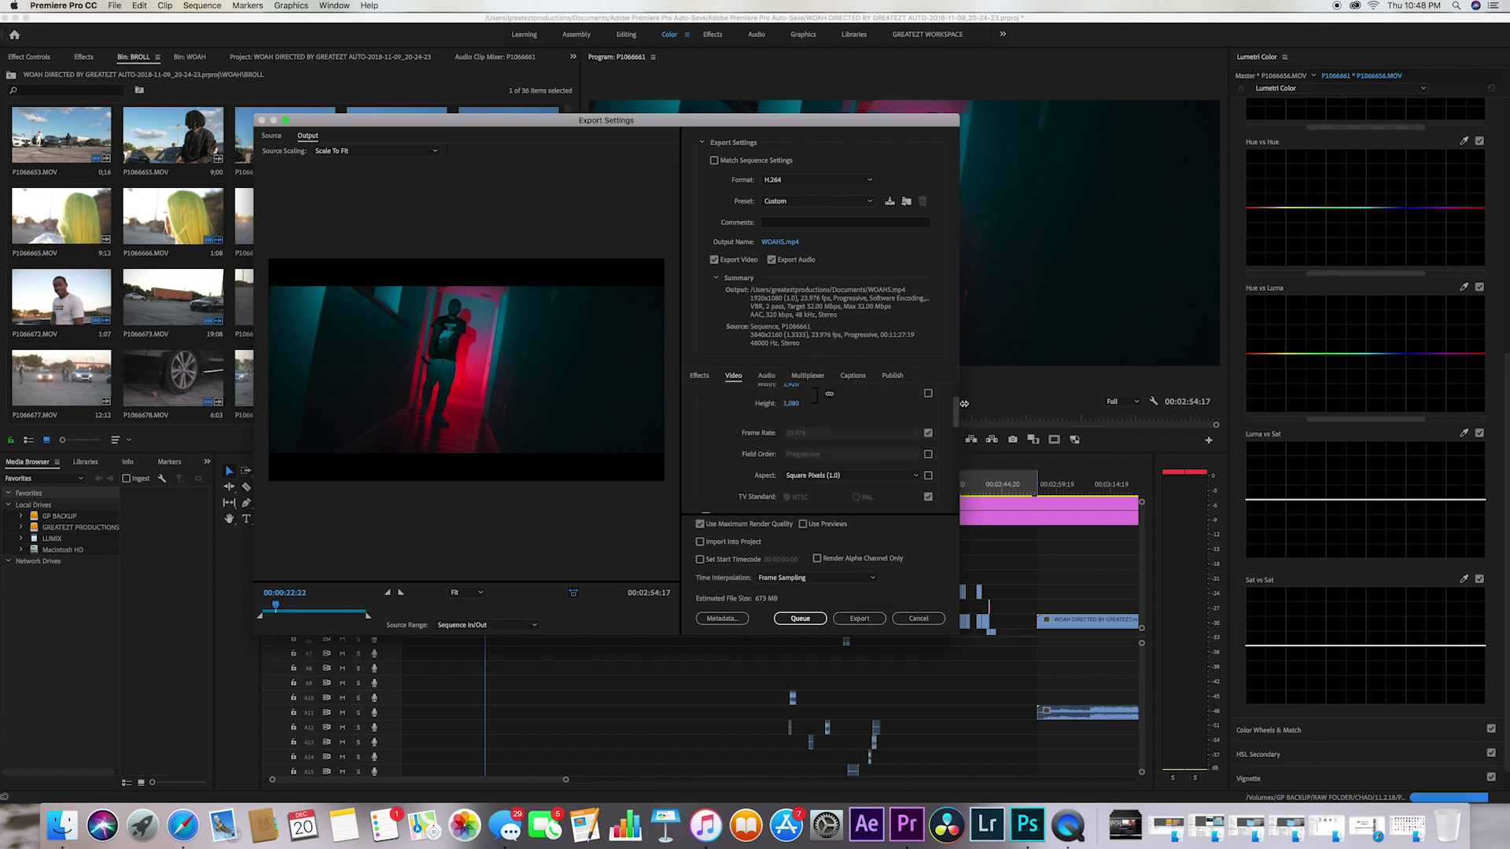
- Bring up the Save Preset name prompt offering Copy of MUSIC VIDEO EXPORT, then dismiss it
drag(959, 483, 956, 388)
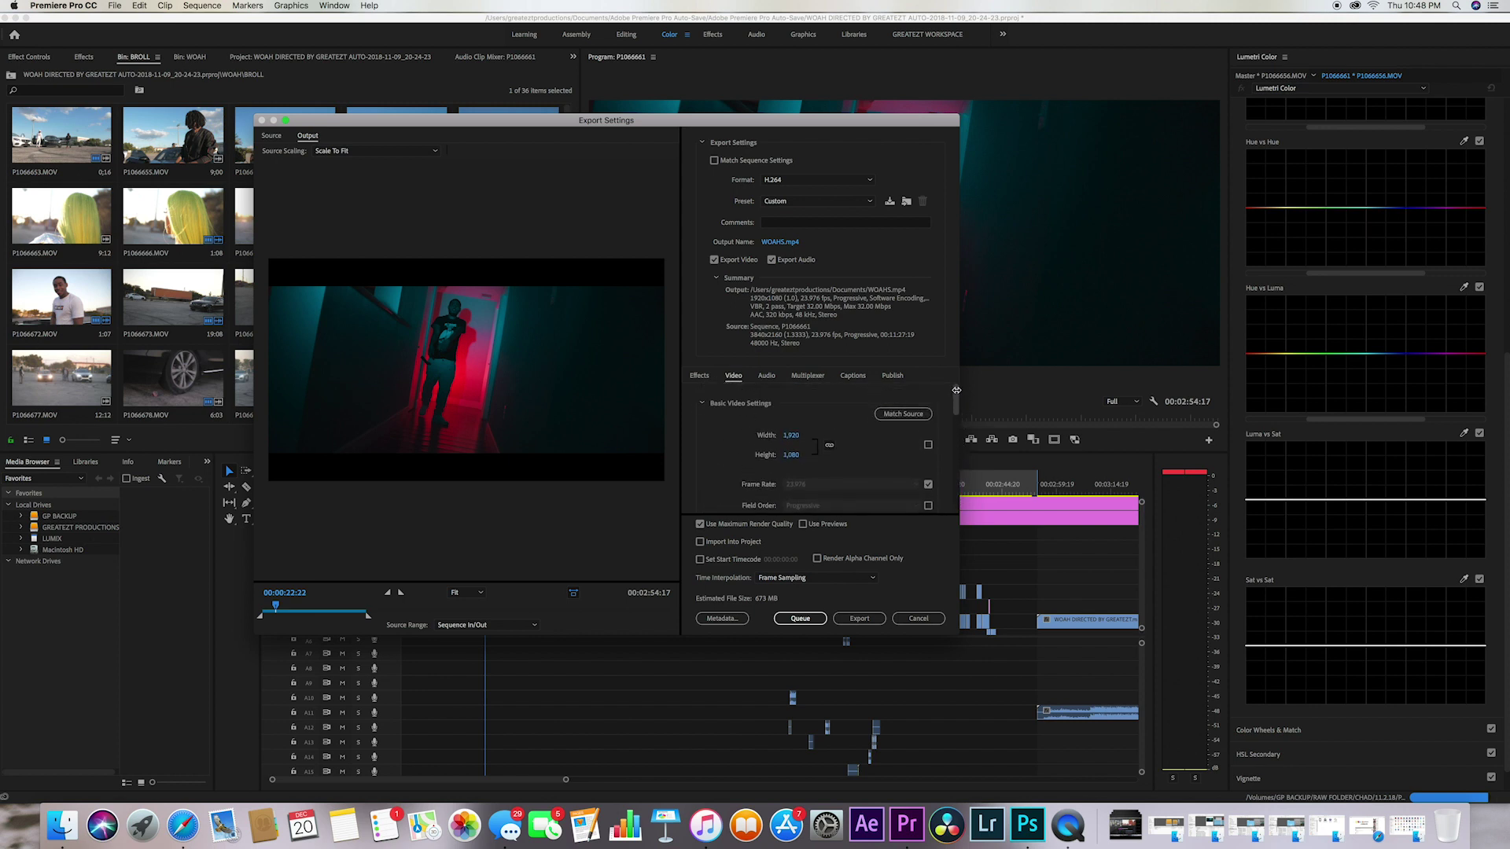
click(889, 203)
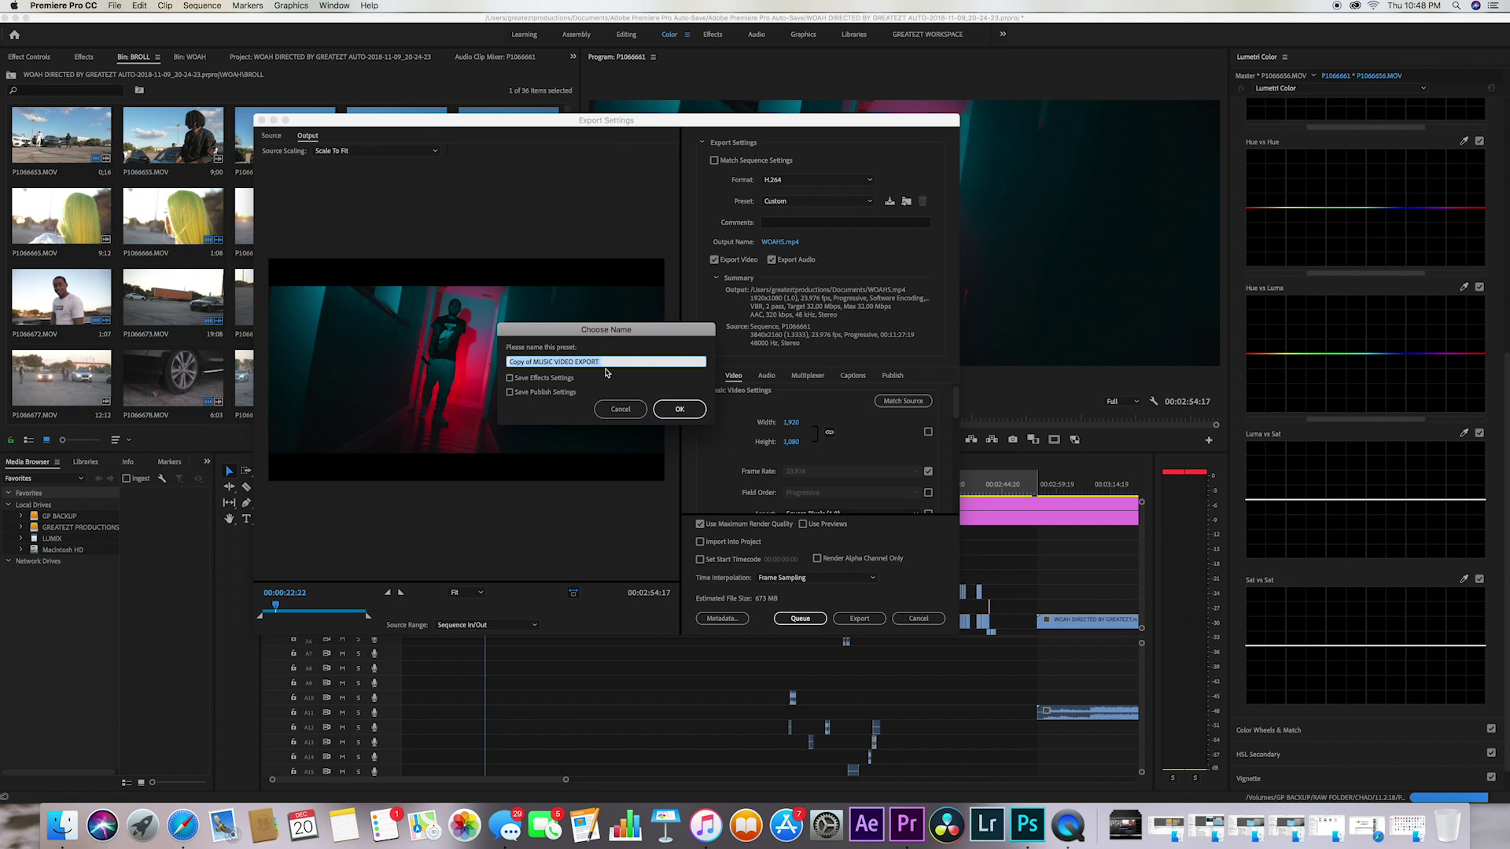
click(628, 412)
- Cancel the preset naming and start exporting WOAHS.mp4
click(620, 409)
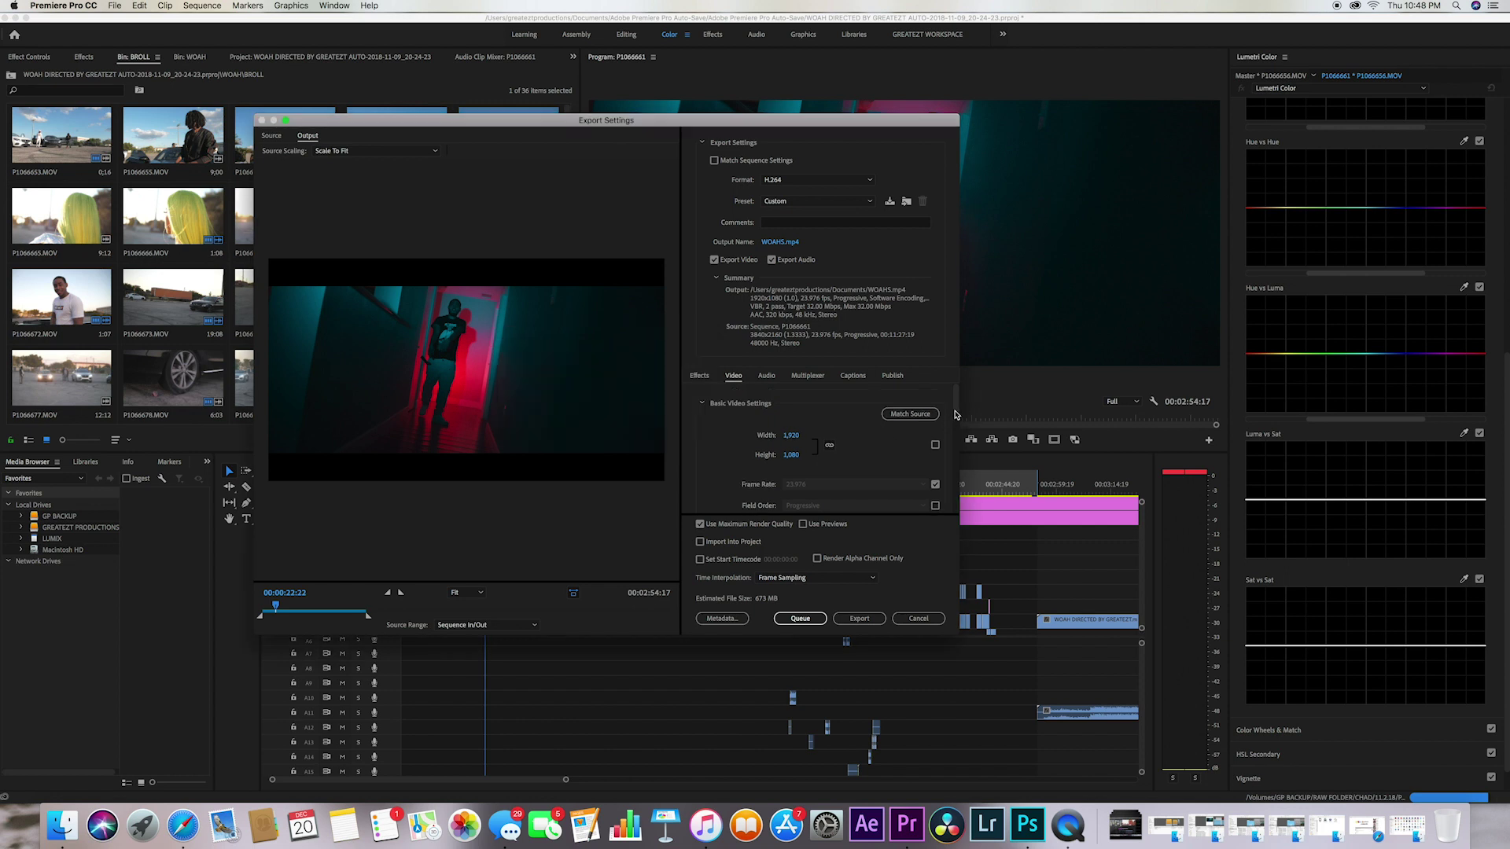
scroll(956, 422, down, 1)
scroll(956, 421, down, 5)
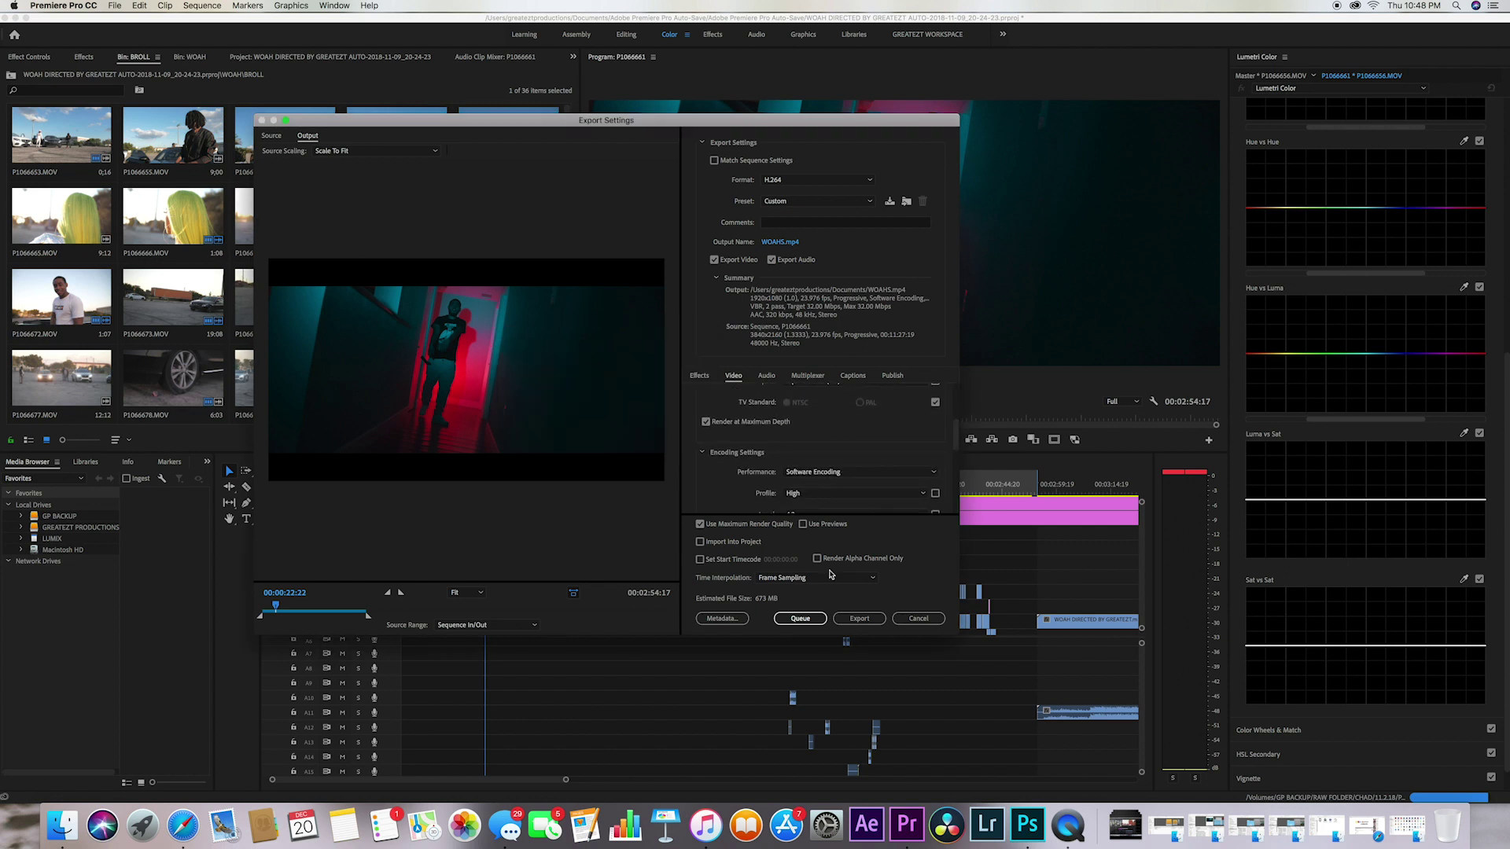
click(860, 619)
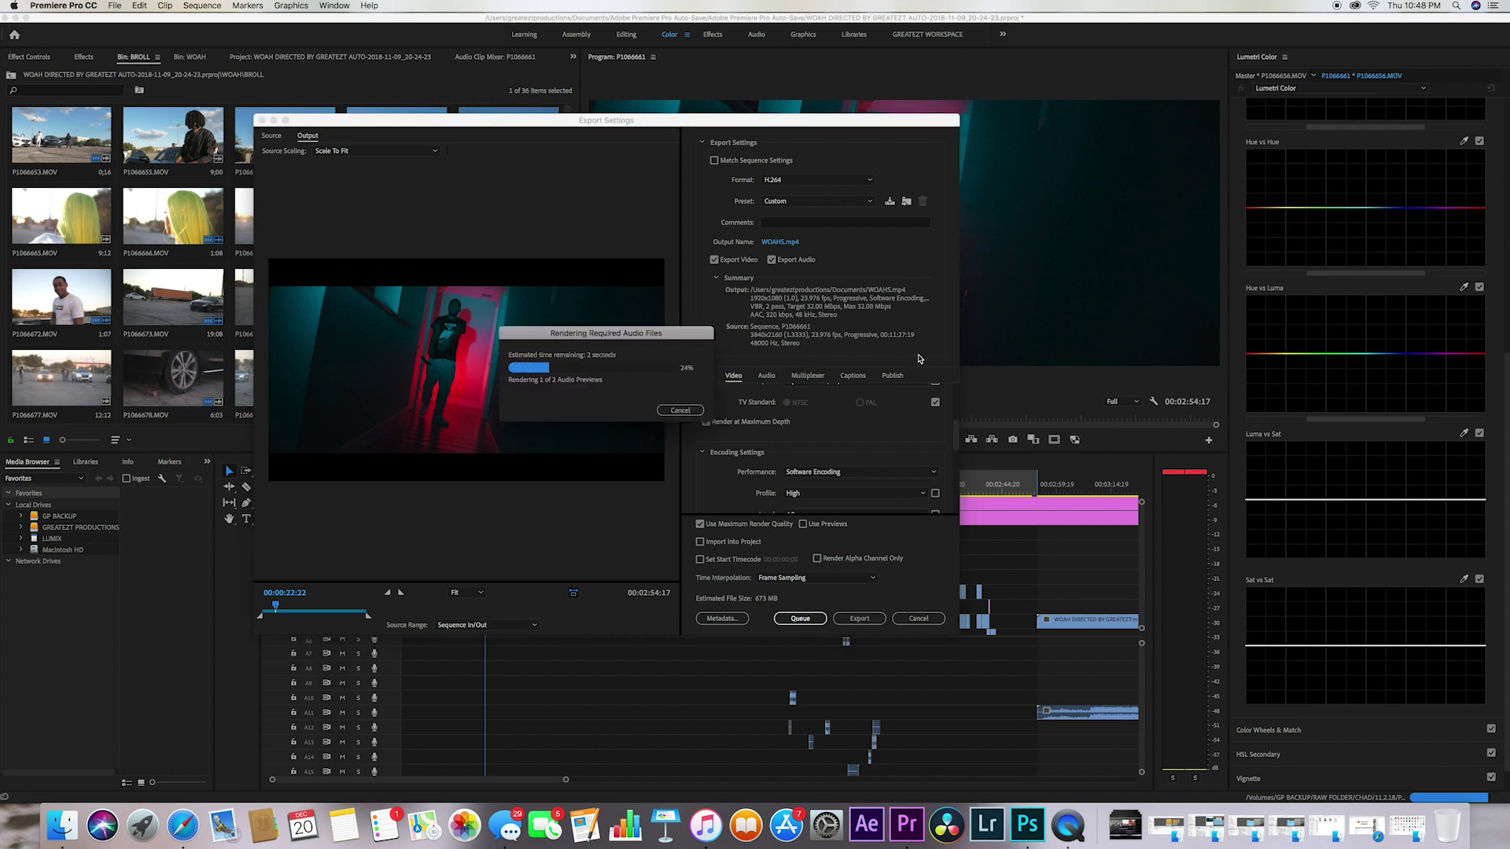